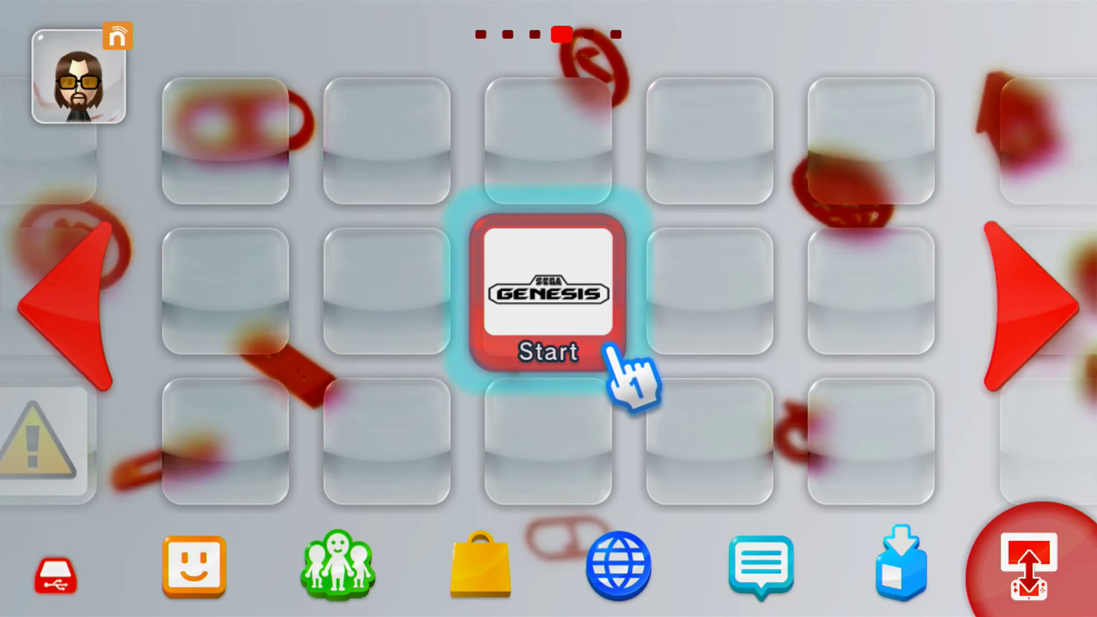
Launch the Genesis channel tile from the Wii U Menu and accept the GamePad prompt
{"action": "left_click", "coordinate": [611, 346]}
{"action": "left_click", "coordinate": [721, 496]}
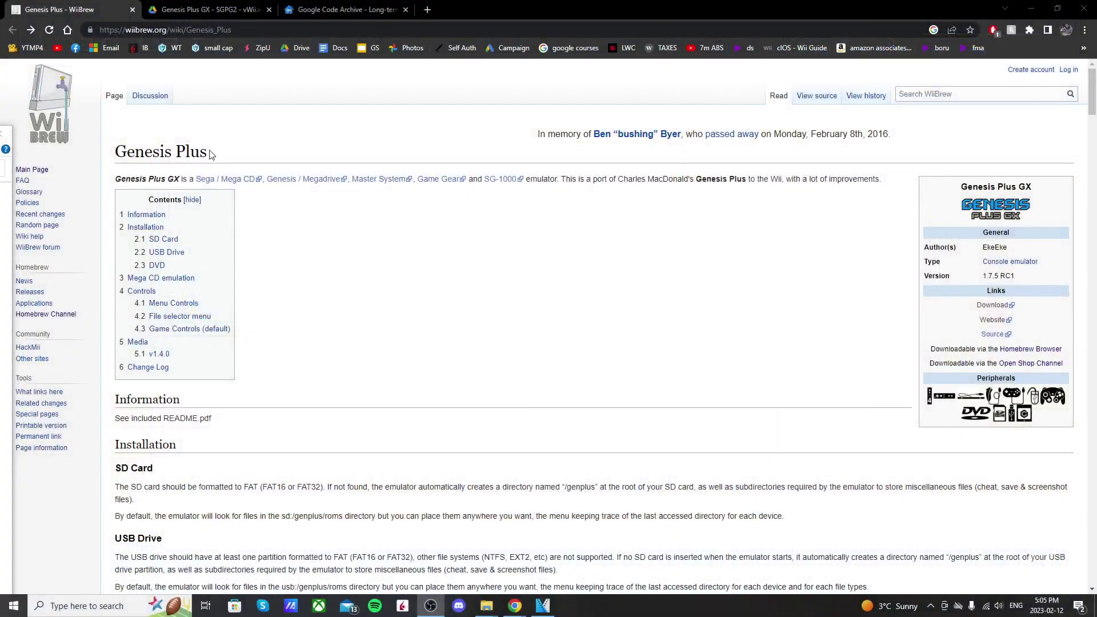
From WiiBrew's Genesis Plus page, go to Bitbucket downloads and download genplus-gx-1.7.5-RC1.7z
{"action": "left_click_drag", "start_coordinate": [211, 153], "coordinate": [111, 159]}
{"action": "left_click", "coordinate": [319, 142]}
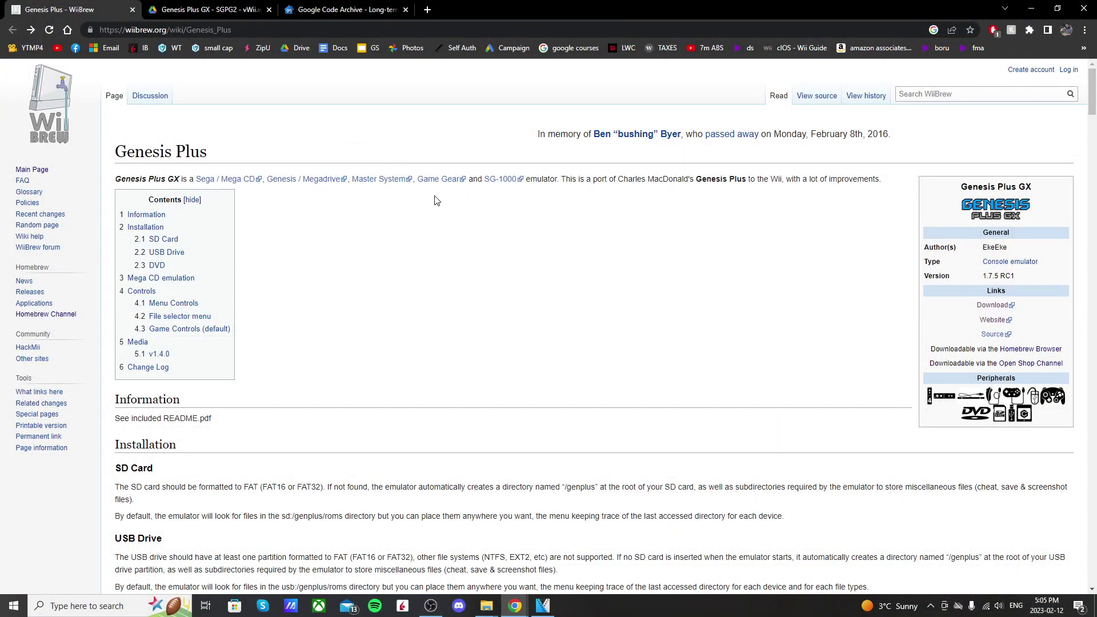
{"action": "scroll", "coordinate": [457, 234], "scroll_direction": "down", "scroll_amount": 4}
{"action": "scroll", "coordinate": [630, 315], "scroll_direction": "up", "scroll_amount": 4}
{"action": "left_click", "coordinate": [993, 305]}
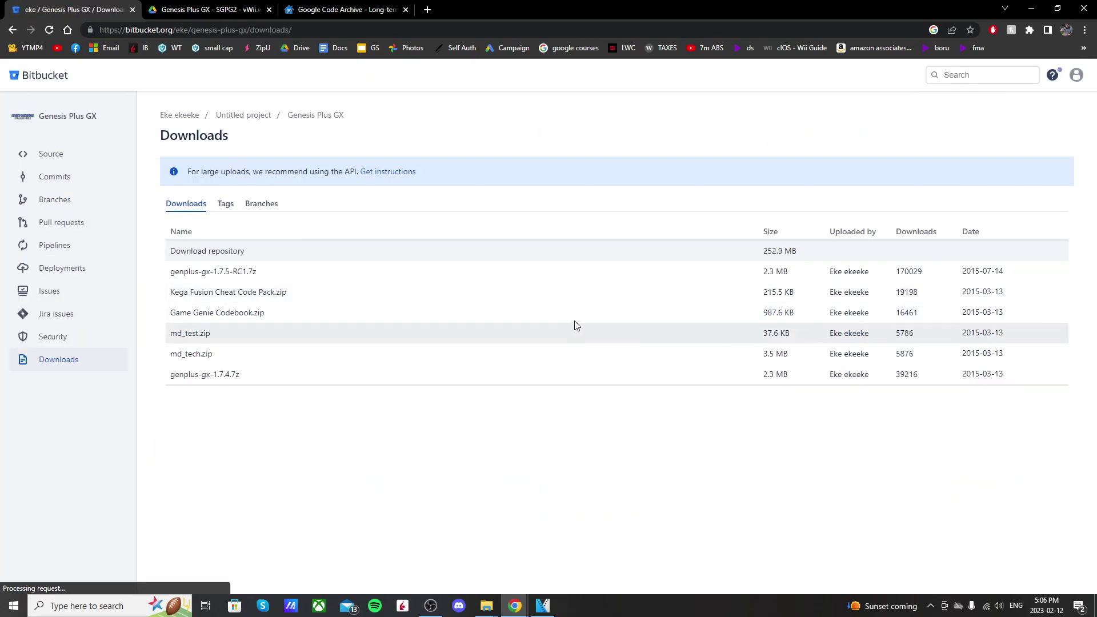
{"action": "left_click", "coordinate": [224, 277]}
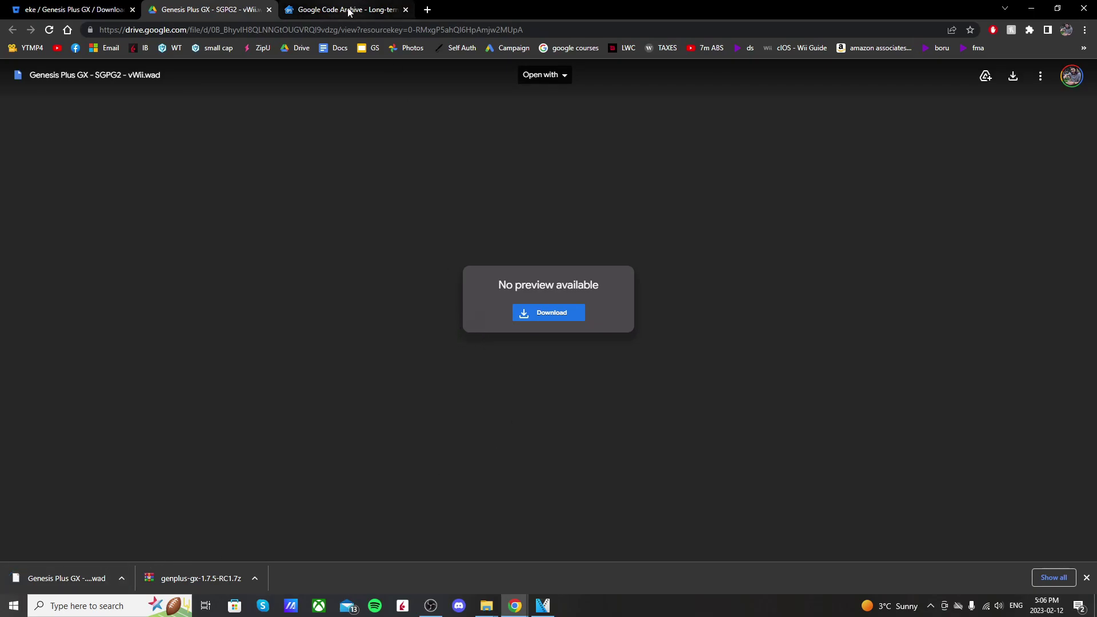
Download YAWMM.zip from the Google Code Archive page, then bring up the SD card drive window
{"action": "left_click", "coordinate": [349, 11]}
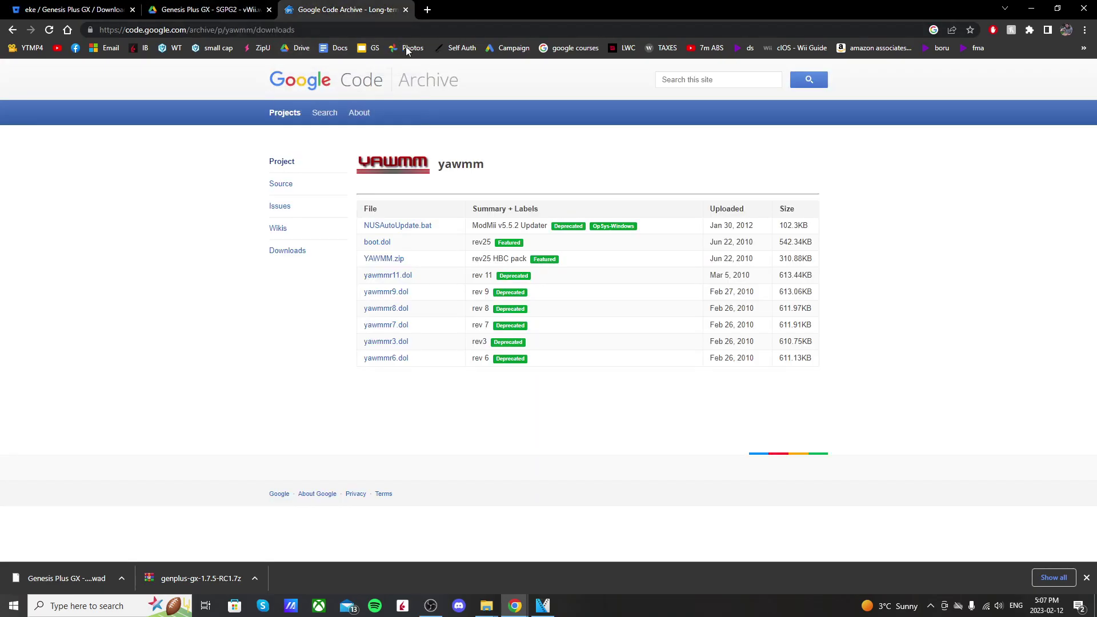
{"action": "left_click", "coordinate": [378, 261]}
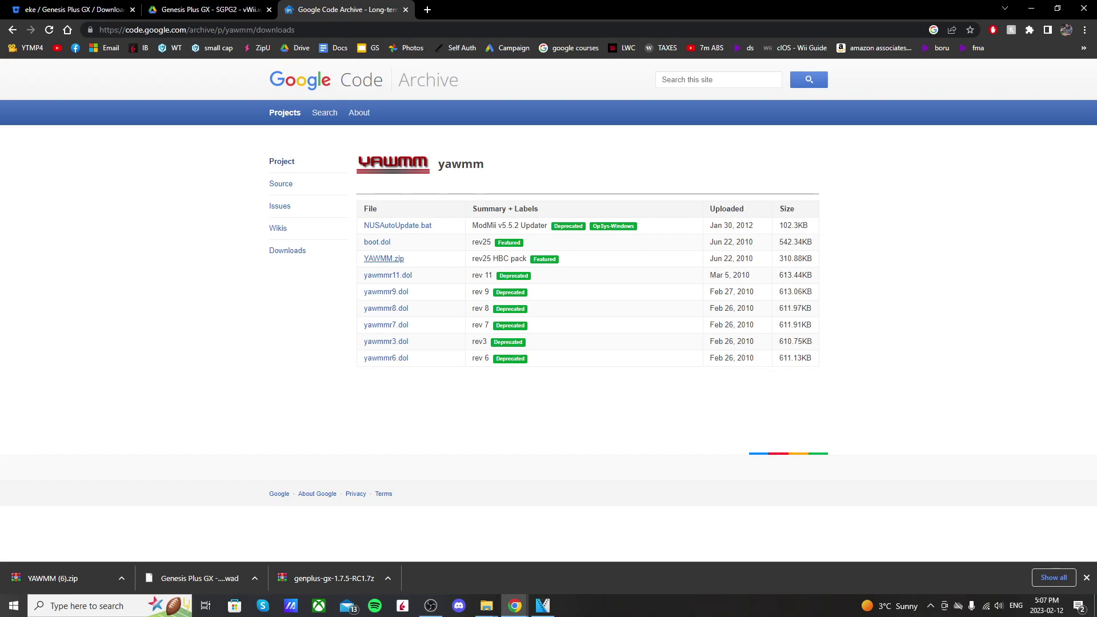
{"action": "left_click", "coordinate": [486, 605]}
Snap the SD card window to the right half and the browser to the left, back on WiiBrew
{"action": "left_click_drag", "start_coordinate": [561, 247], "coordinate": [1096, 206]}
{"action": "left_click", "coordinate": [189, 137]}
{"action": "left_click", "coordinate": [792, 472]}
{"action": "key", "text": "ctrl+1"}
{"action": "key", "text": "alt+Left"}
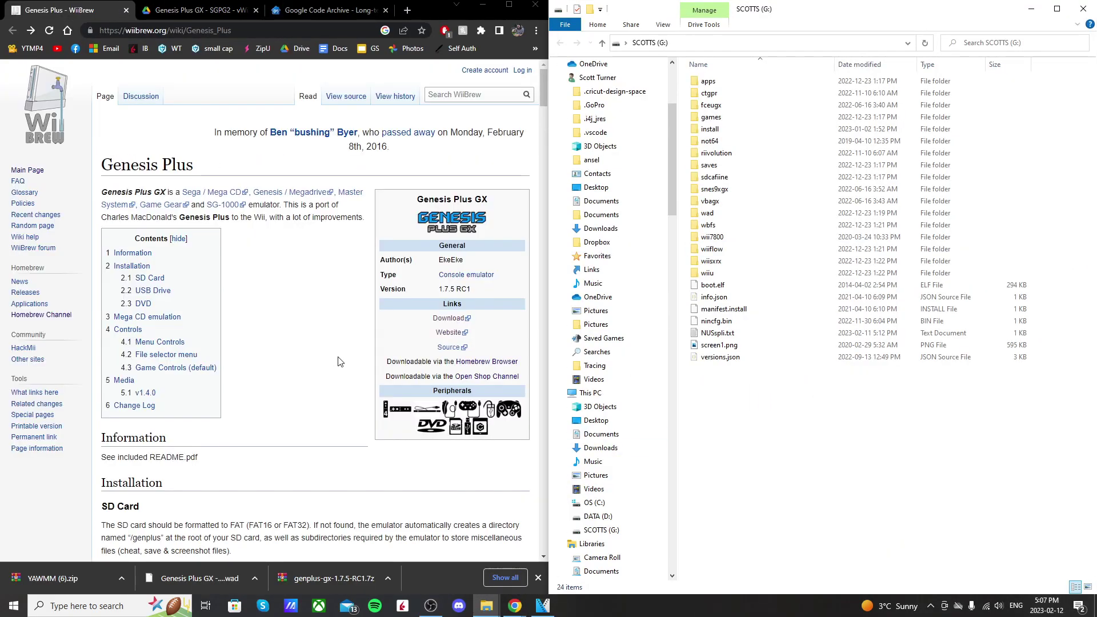
Copy apps, genplus_cube.dol and genplus_wii.dol from the genplus archive to G:, then view README.pdf
{"action": "left_click", "coordinate": [323, 581]}
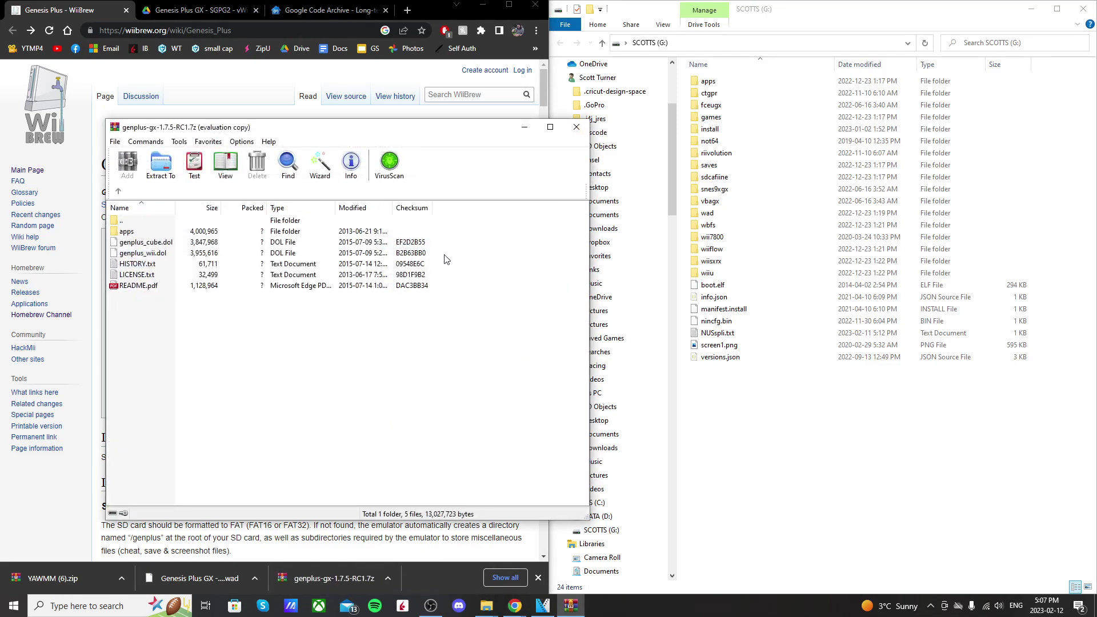
{"action": "left_click_drag", "start_coordinate": [396, 254], "coordinate": [248, 240]}
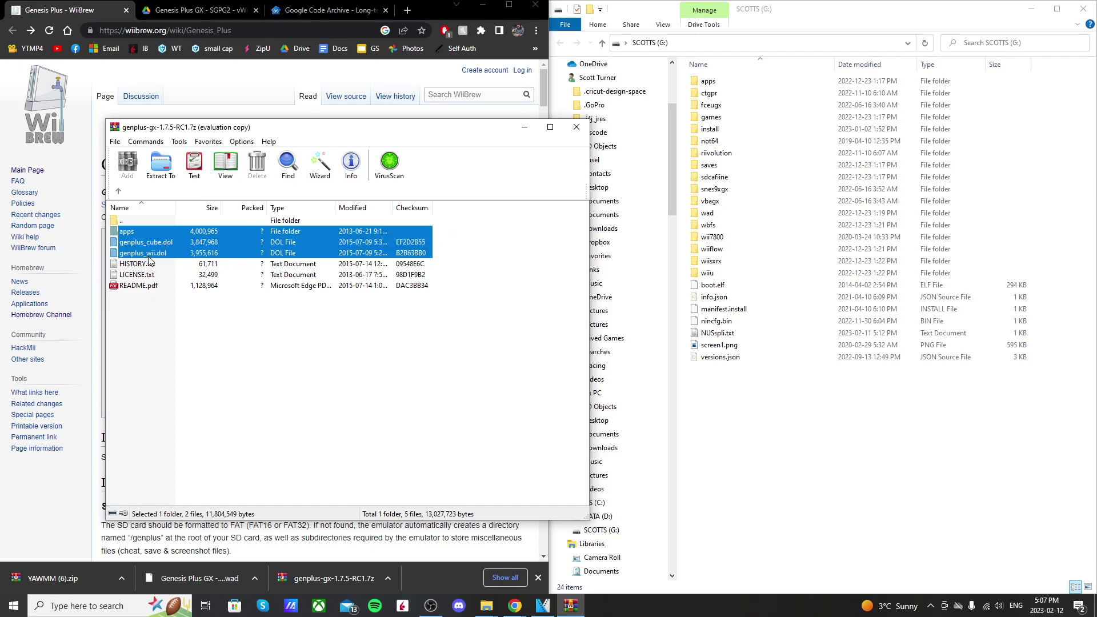
{"action": "left_click_drag", "start_coordinate": [133, 236], "coordinate": [781, 423]}
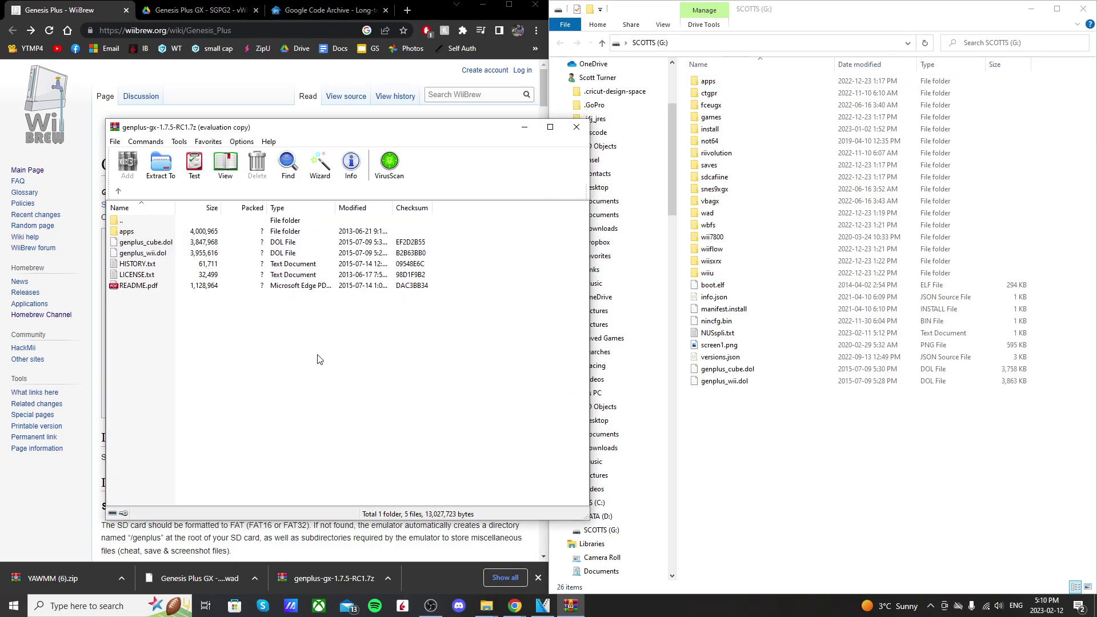
{"action": "double_click", "coordinate": [138, 285]}
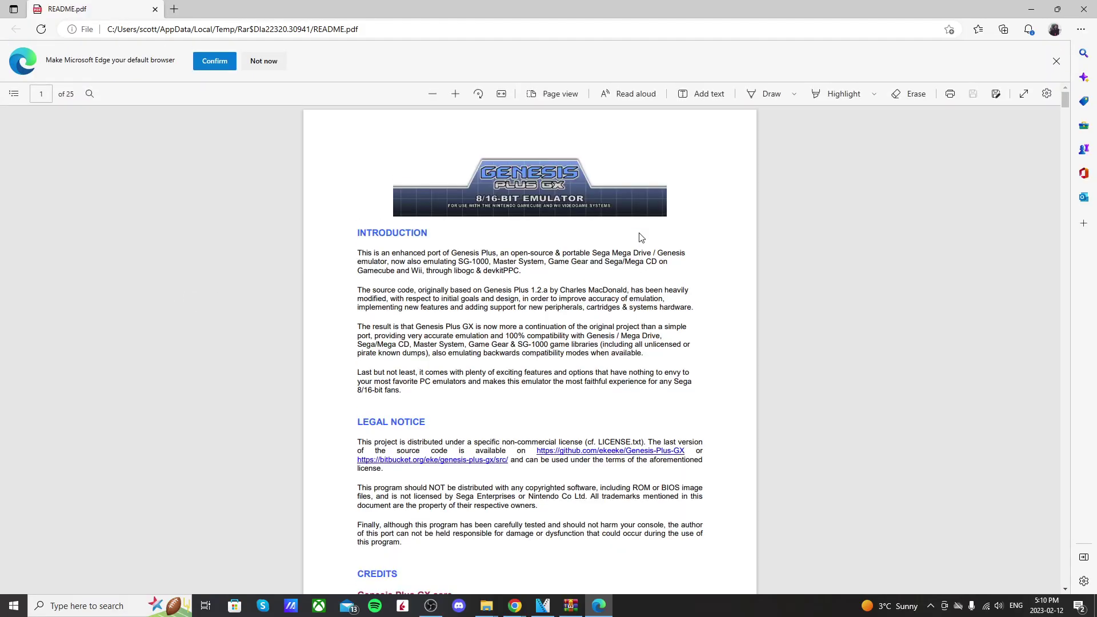
{"action": "scroll", "coordinate": [661, 286], "scroll_direction": "down", "scroll_amount": 8}
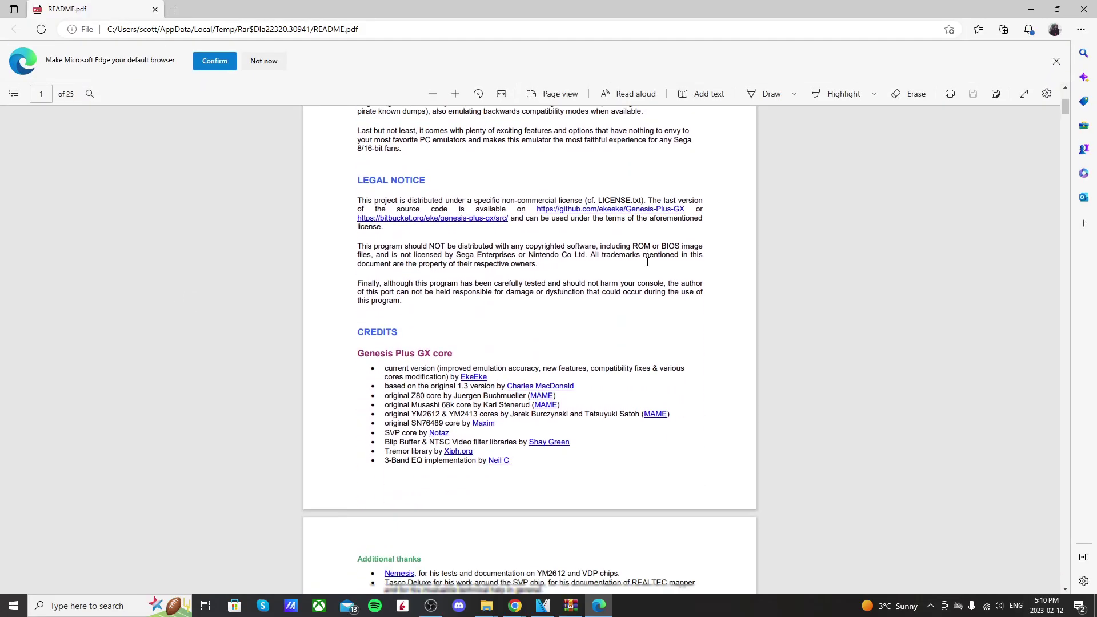
{"action": "scroll", "coordinate": [649, 273], "scroll_direction": "up", "scroll_amount": 10}
{"action": "key", "text": "alt+F4"}
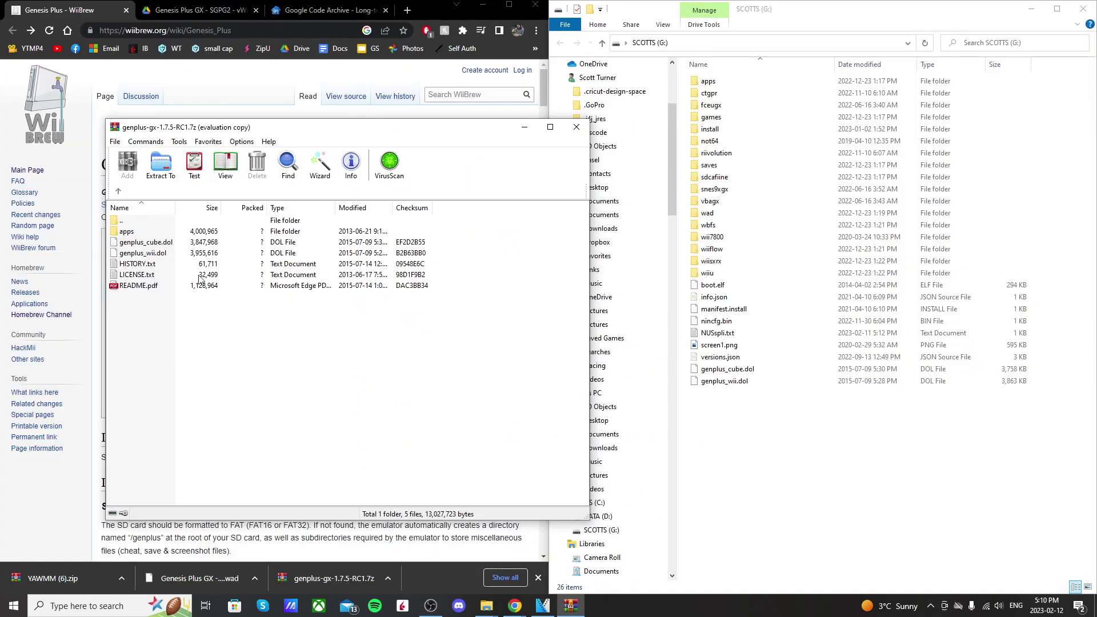
{"action": "left_click", "coordinate": [574, 129]}
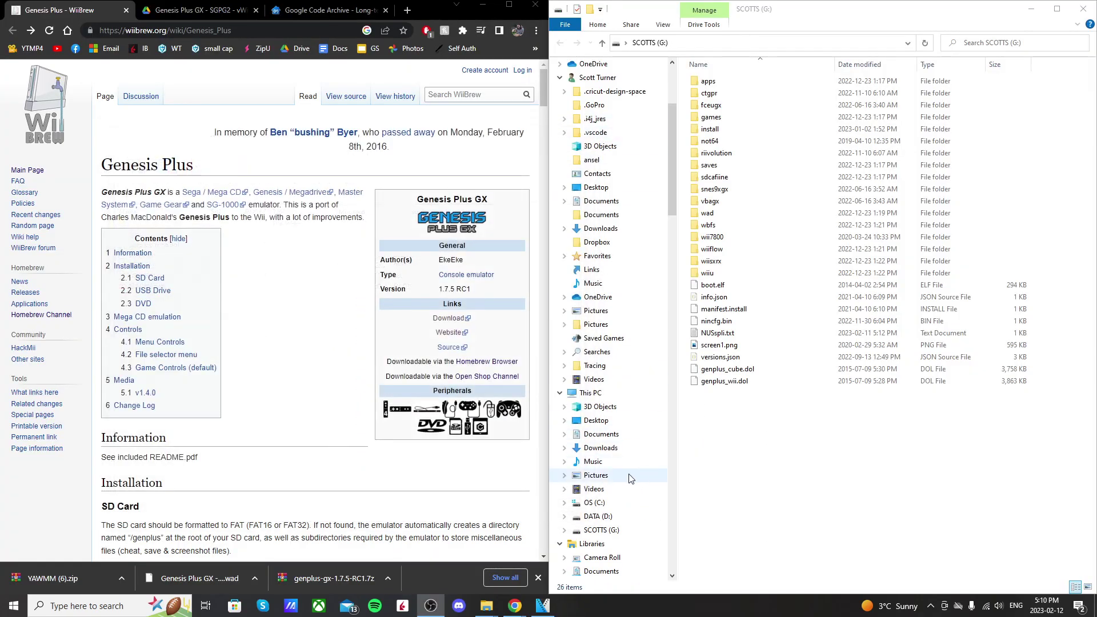
Create a folder named genplus on the SD card root and open it
{"action": "right_click", "coordinate": [773, 439]}
{"action": "mouse_move", "coordinate": [822, 408]}
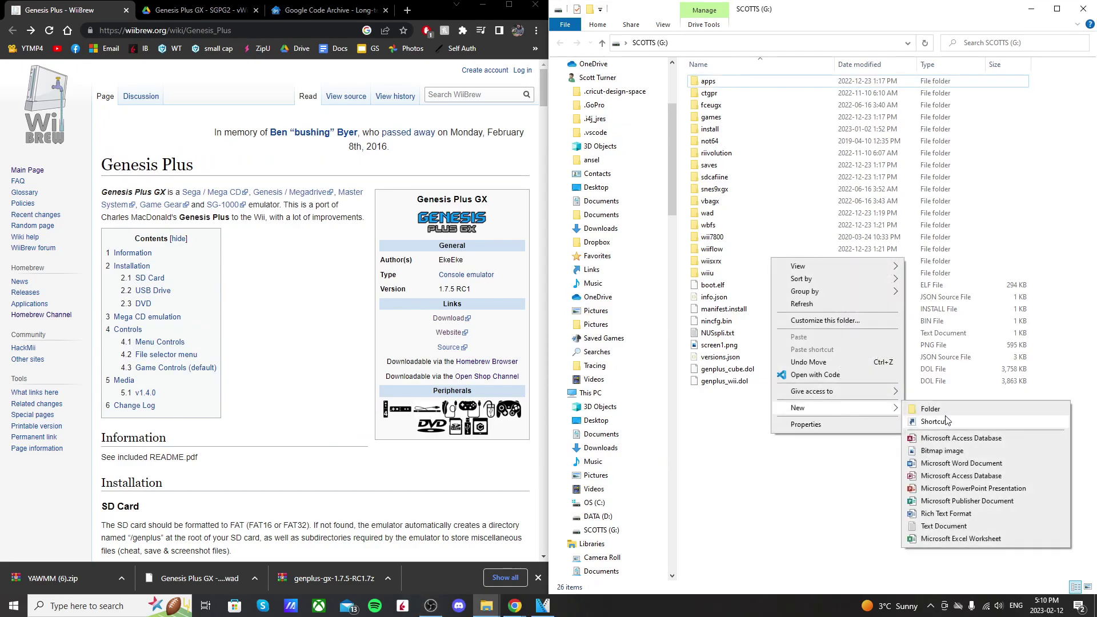
{"action": "left_click", "coordinate": [955, 413]}
{"action": "type", "text": "genplus"}
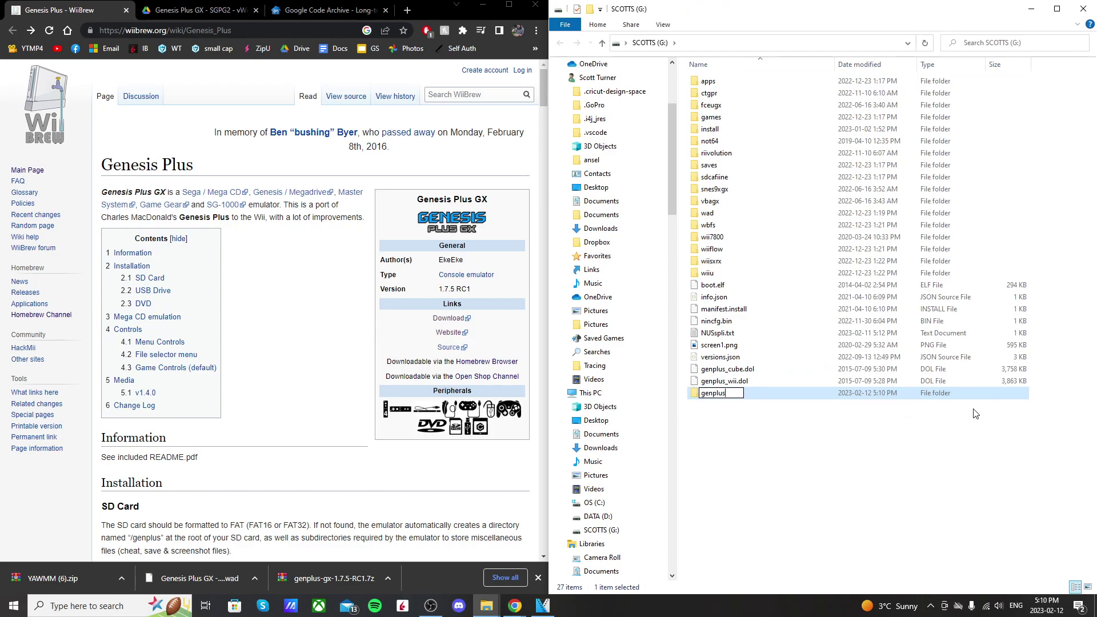
{"action": "key", "text": "Return"}
{"action": "left_click", "coordinate": [761, 468]}
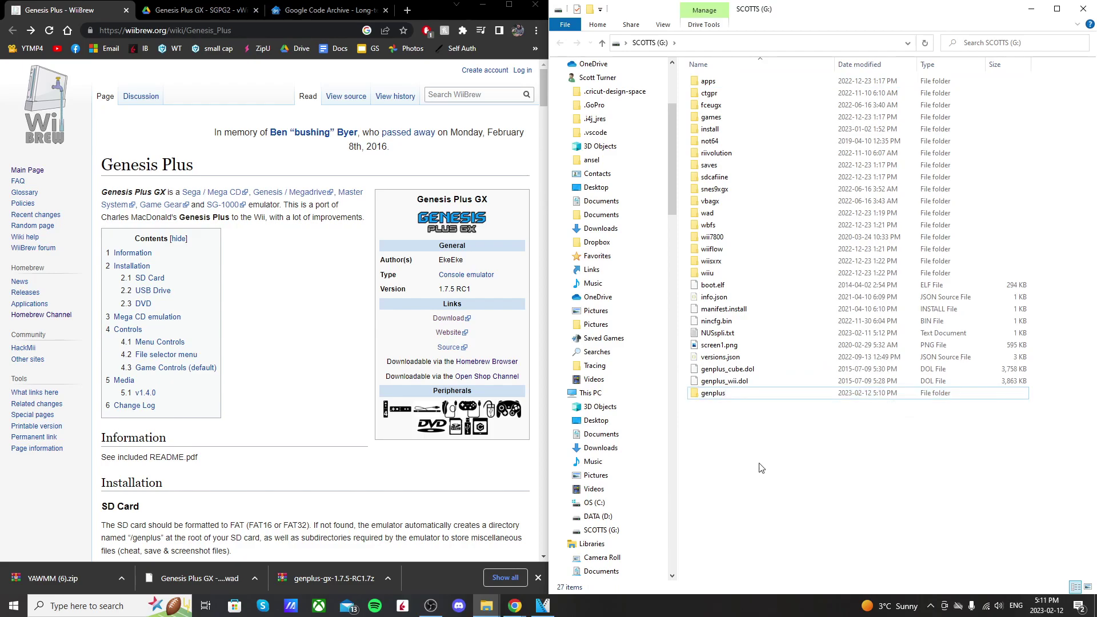
{"action": "double_click", "coordinate": [731, 392]}
Create a roms folder inside genplus and open it
{"action": "right_click", "coordinate": [779, 175]}
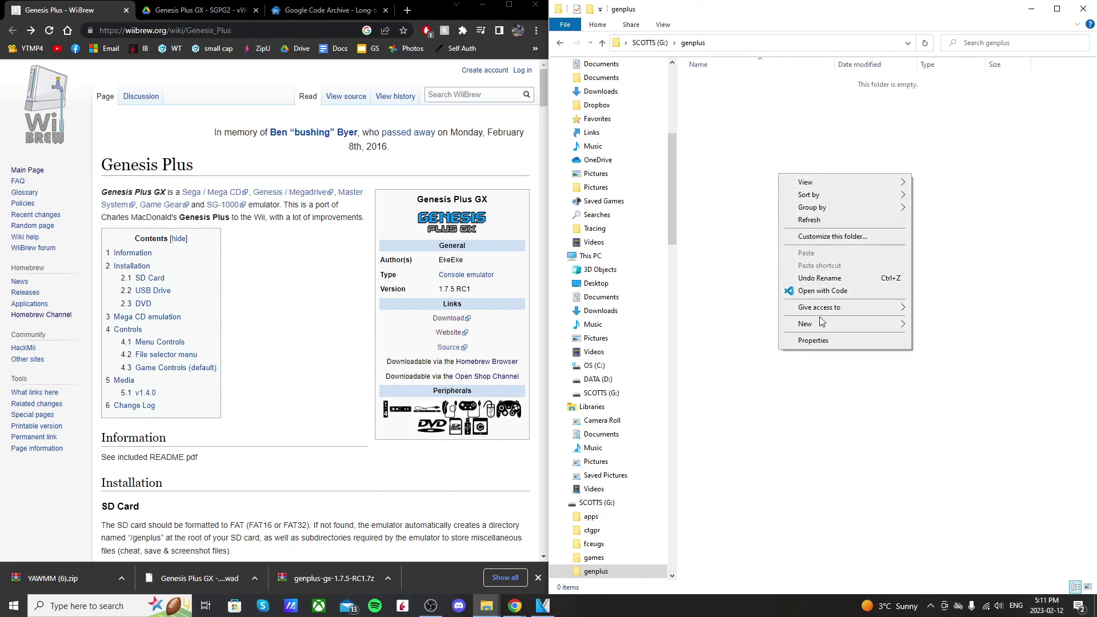
{"action": "mouse_move", "coordinate": [851, 326]}
{"action": "left_click", "coordinate": [938, 324]}
{"action": "type", "text": "roms"}
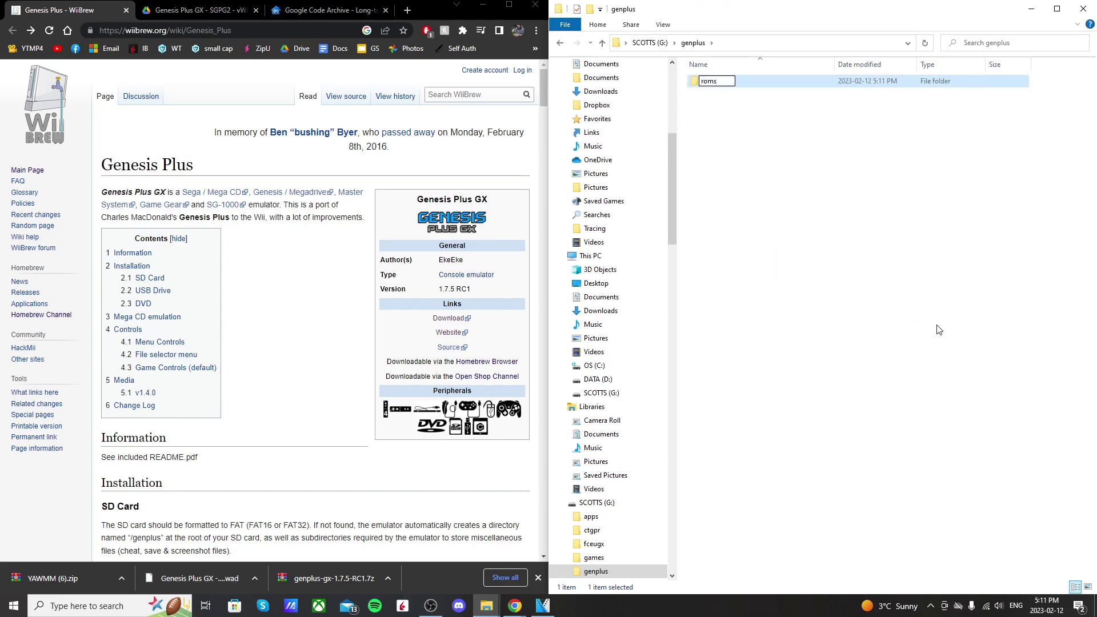
{"action": "key", "text": "Return"}
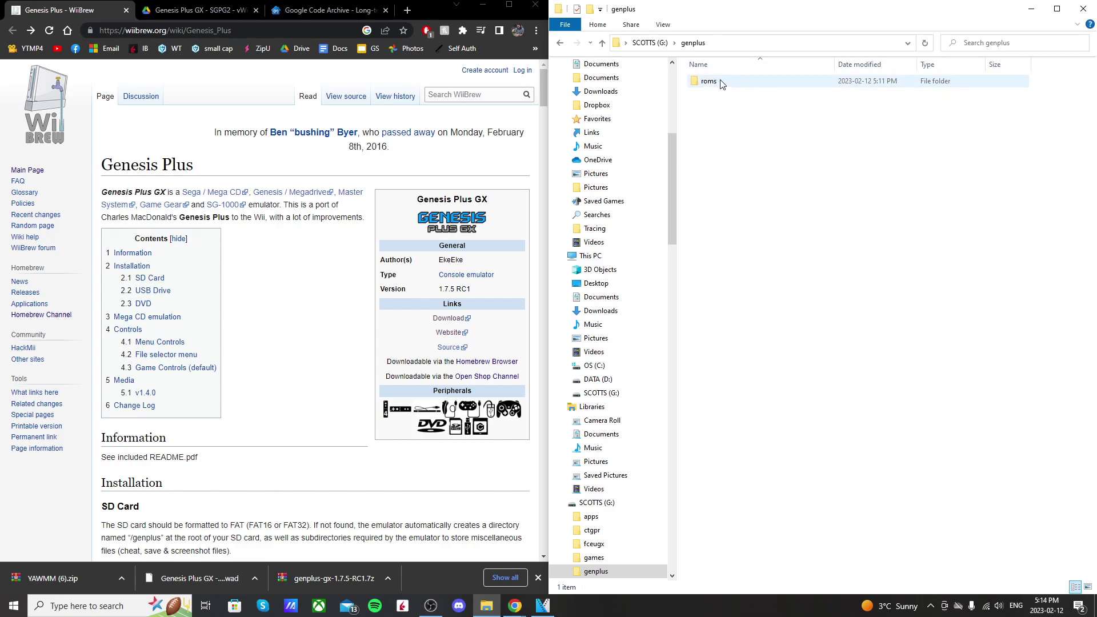
{"action": "double_click", "coordinate": [709, 81]}
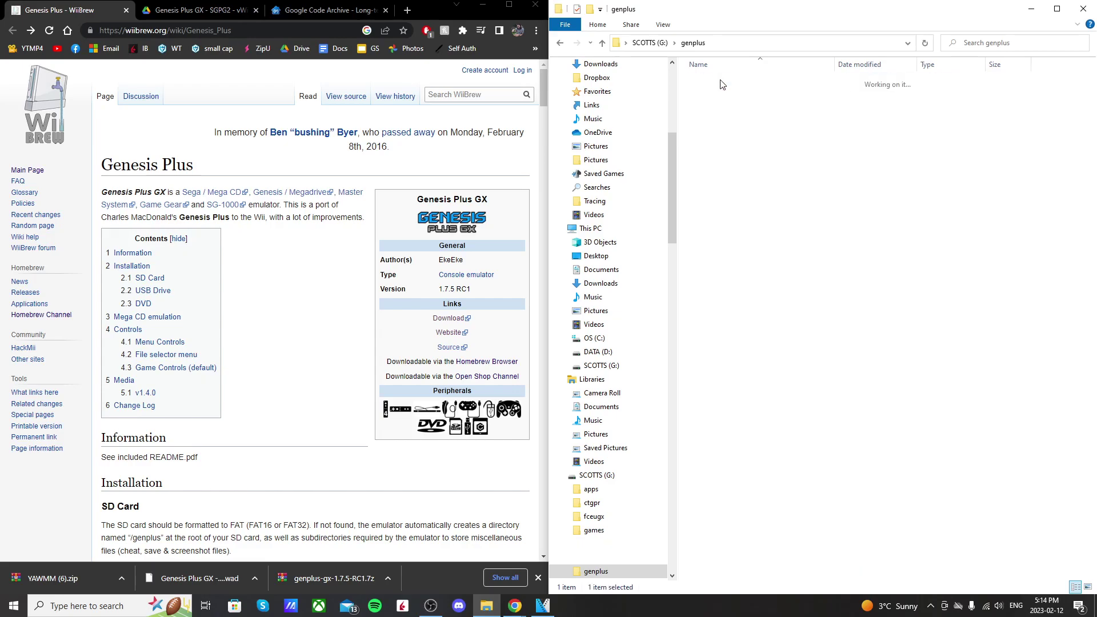
Copy the Sonic and Road Rash 3 ROMs from the desktop into G:\genplus\roms
{"action": "left_click", "coordinate": [489, 10]}
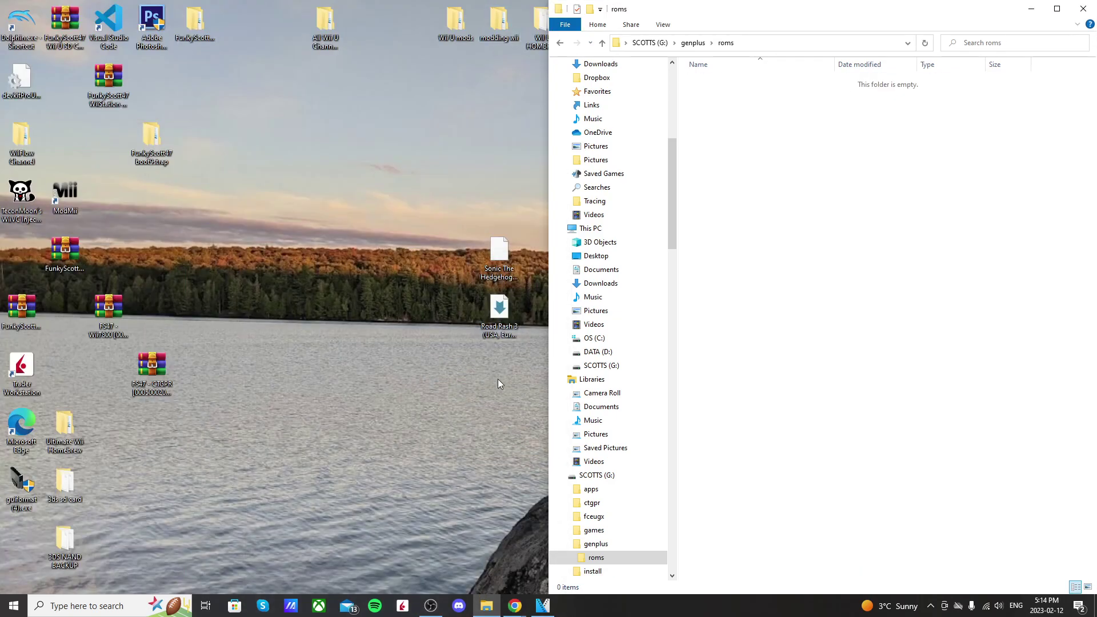
{"action": "left_click_drag", "start_coordinate": [498, 379], "coordinate": [510, 269]}
{"action": "left_click", "coordinate": [505, 268]}
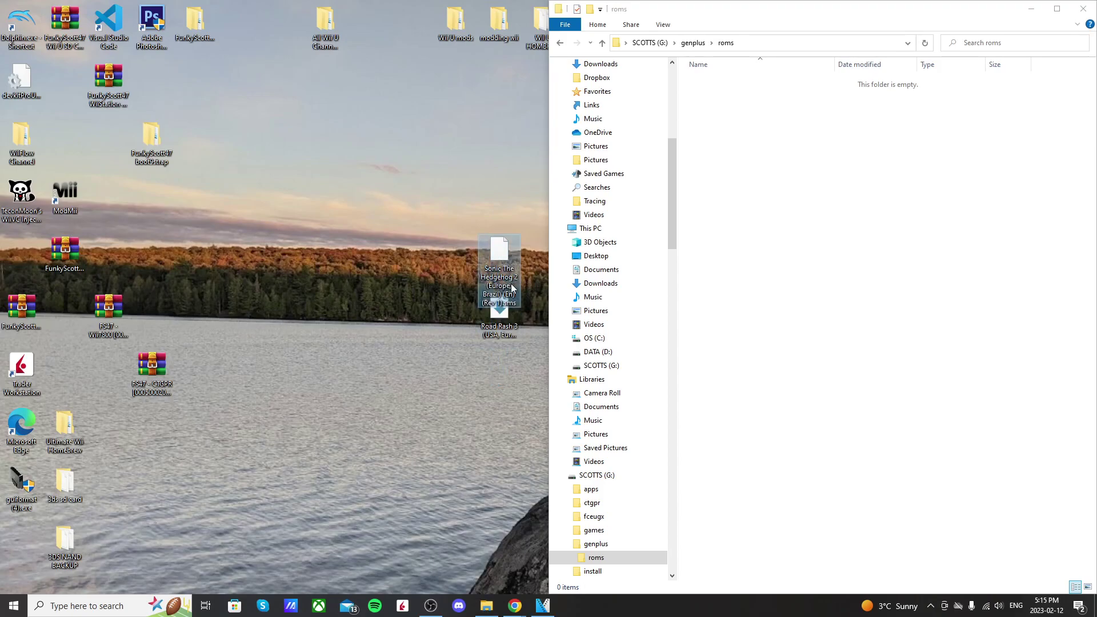
{"action": "left_click", "coordinate": [498, 325], "text": "ctrl"}
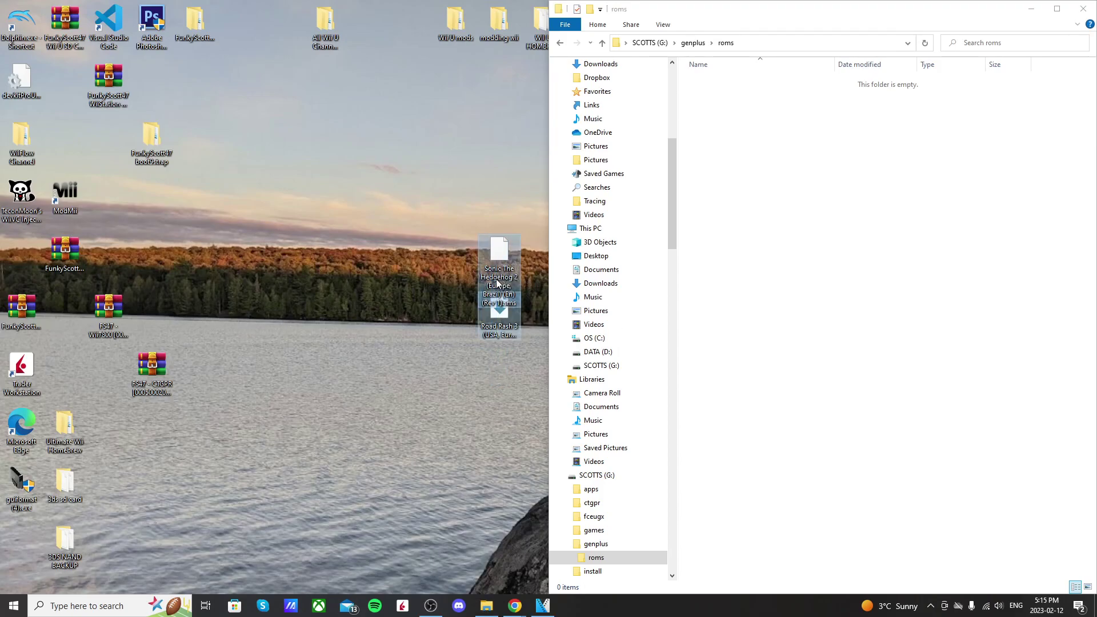
{"action": "left_click_drag", "start_coordinate": [497, 283], "coordinate": [749, 156]}
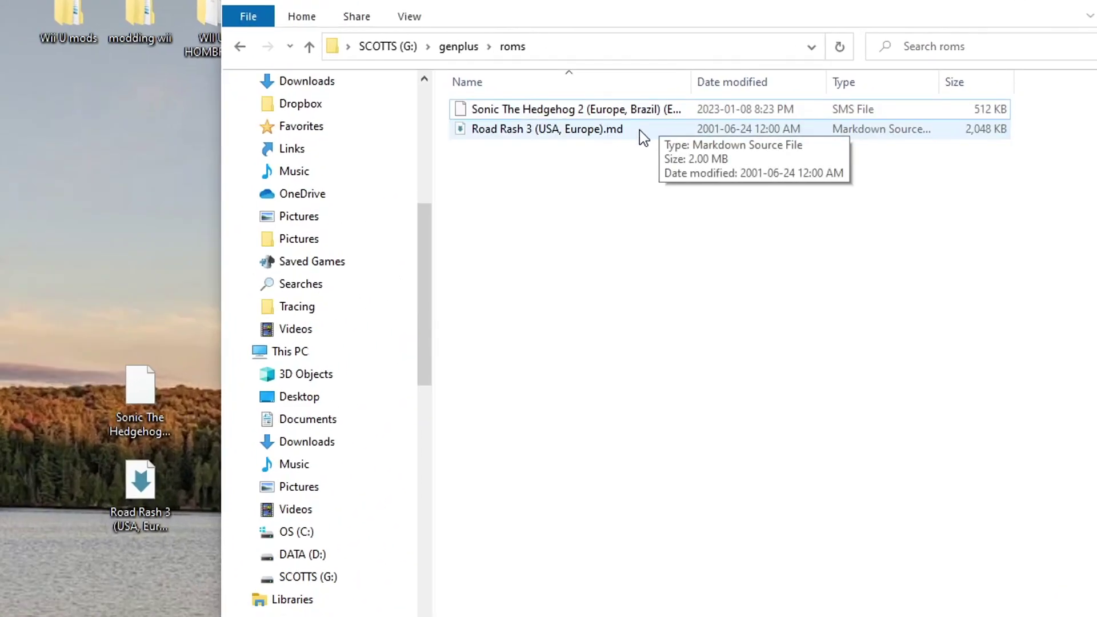
Copy Genesis Plus GX - SGPG2 - vWii.wad from the downloads into the SD card's wad folder
{"action": "left_click", "coordinate": [239, 47]}
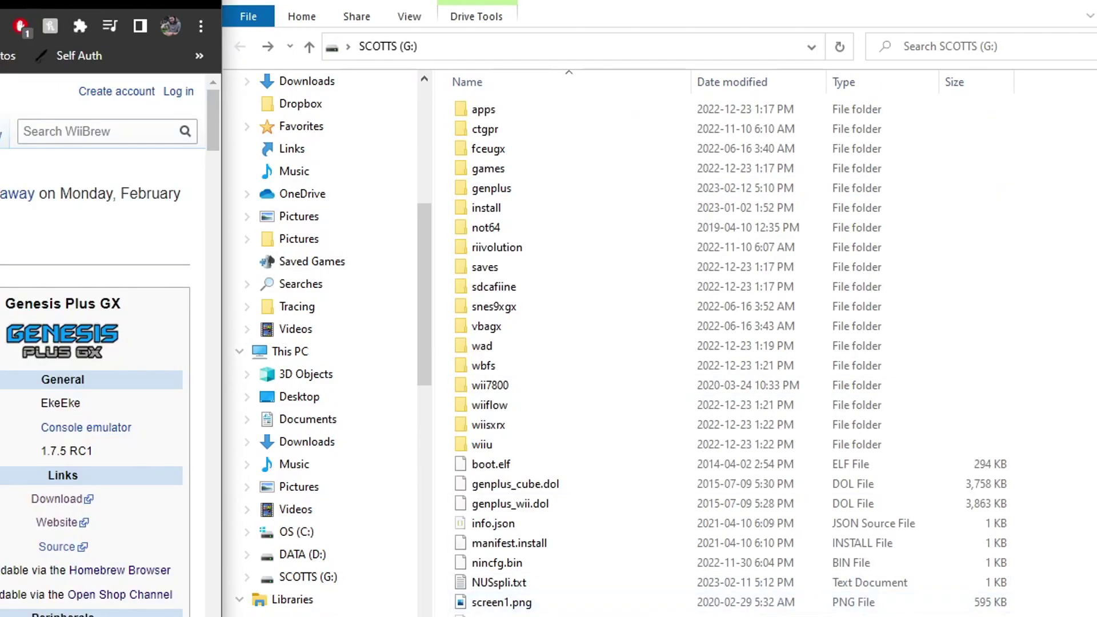
{"action": "double_click", "coordinate": [509, 346]}
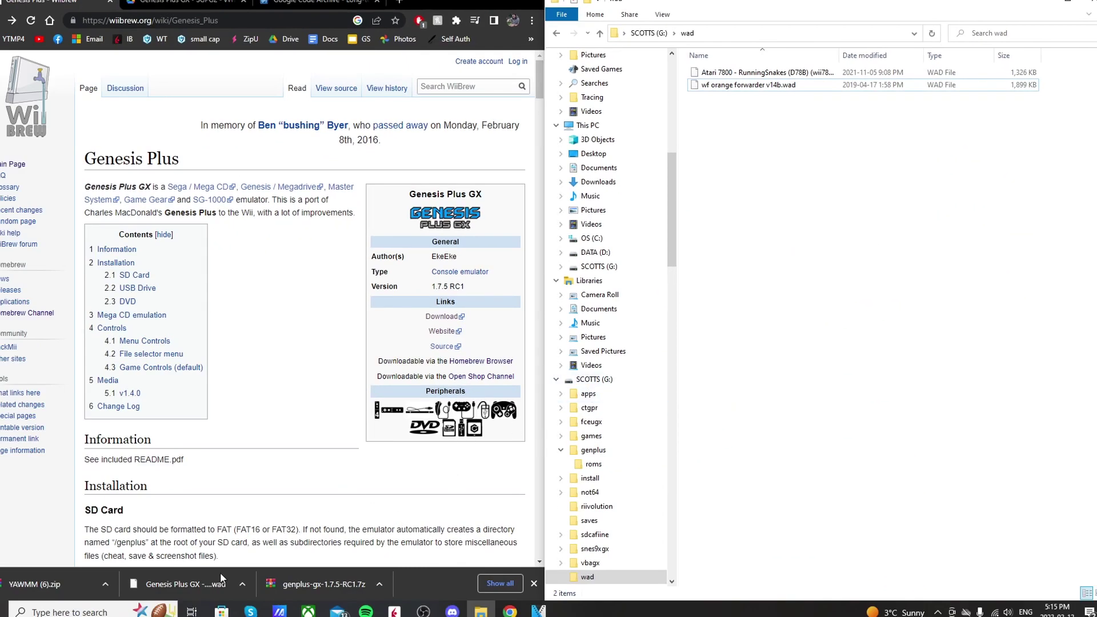
{"action": "left_click_drag", "start_coordinate": [198, 586], "coordinate": [812, 185]}
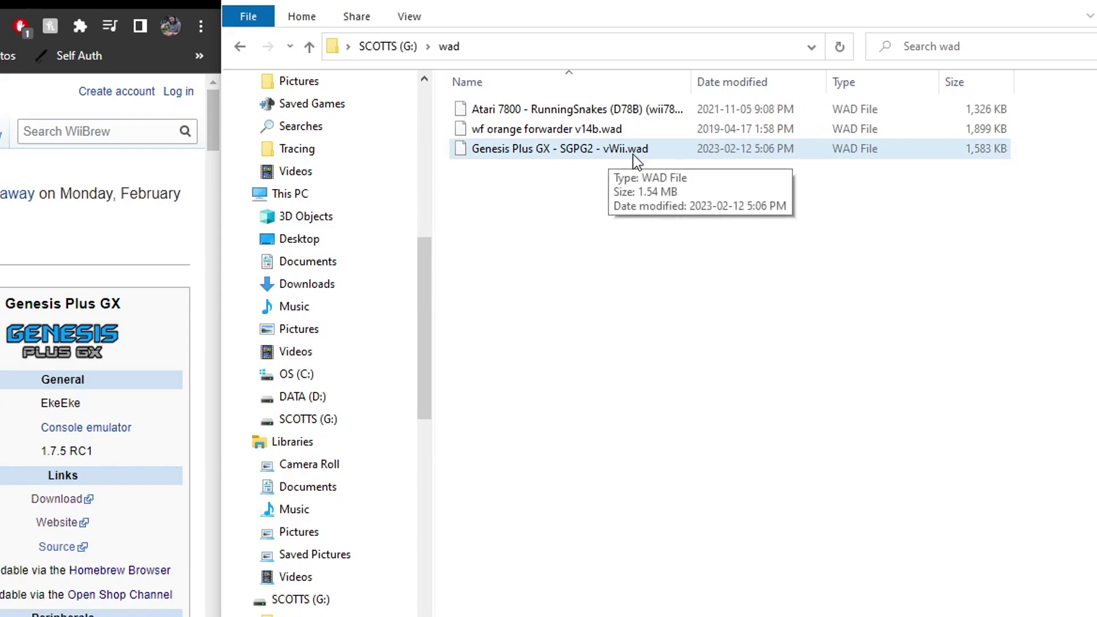
{"action": "left_click", "coordinate": [592, 286]}
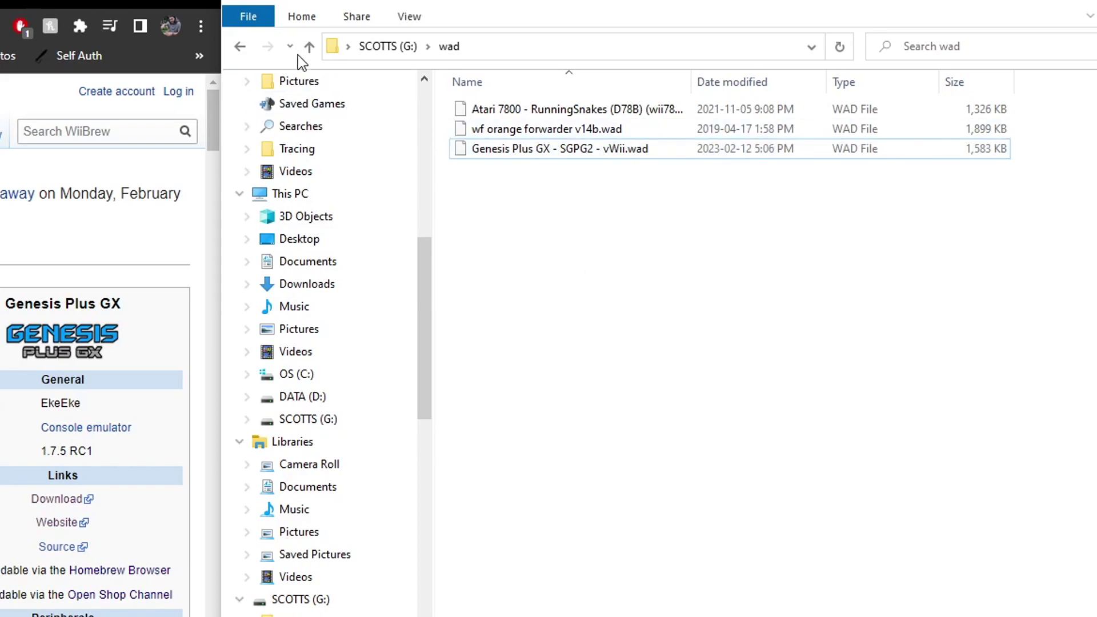
{"action": "left_click", "coordinate": [242, 45]}
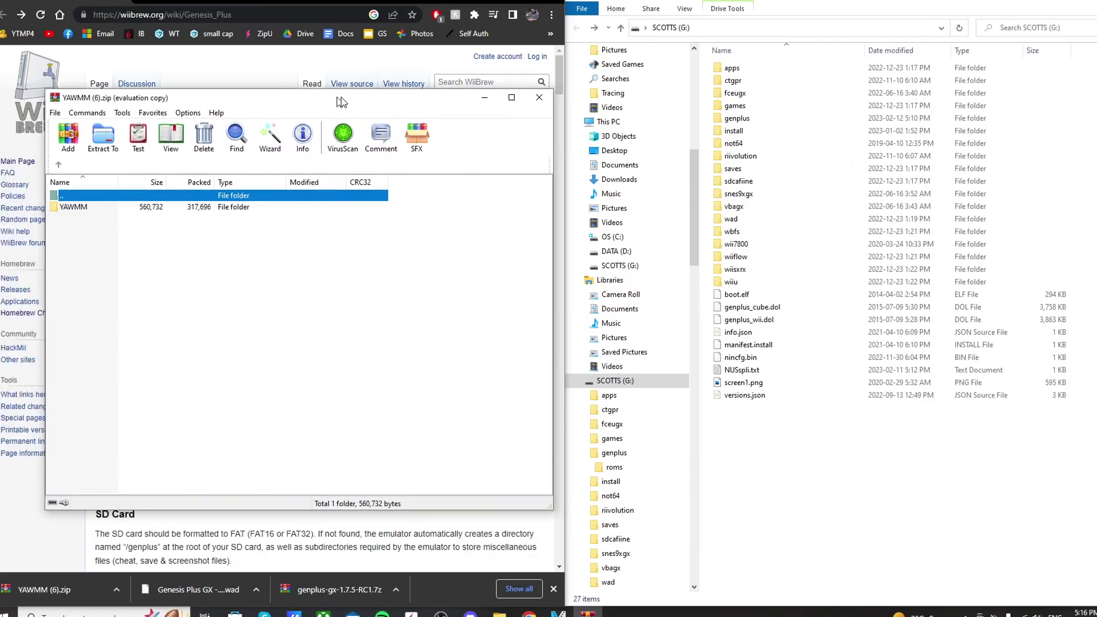
Move YAWMM's apps folder from the archive onto the SD card root, replacing the three same-named files
{"action": "left_click_drag", "start_coordinate": [341, 102], "coordinate": [346, 102]}
{"action": "double_click", "coordinate": [80, 209]}
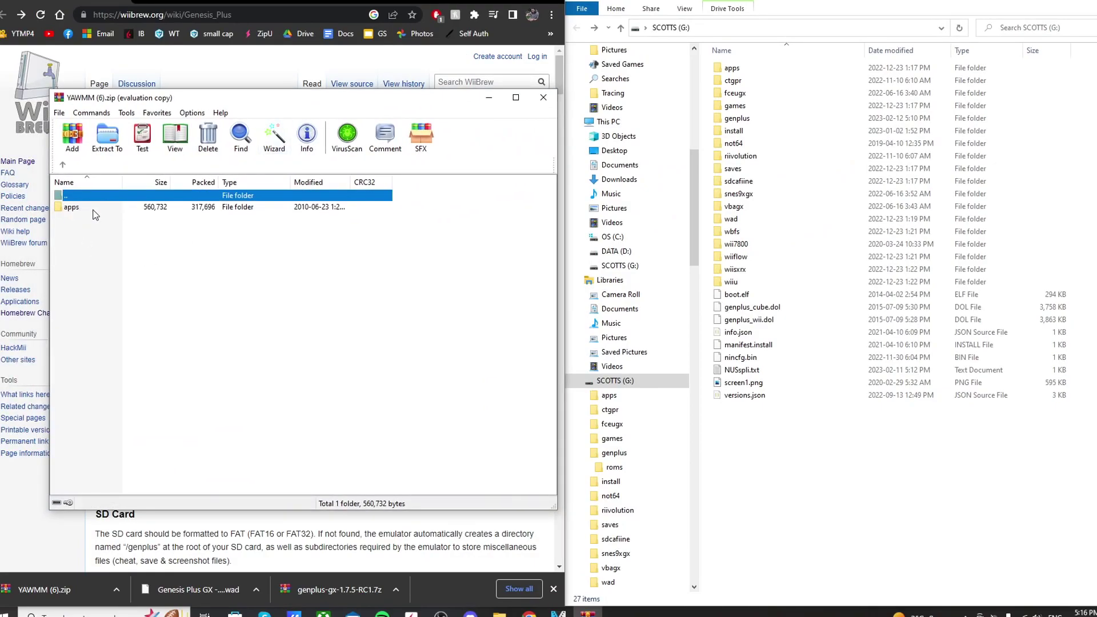
{"action": "left_click_drag", "start_coordinate": [72, 212], "coordinate": [461, 277]}
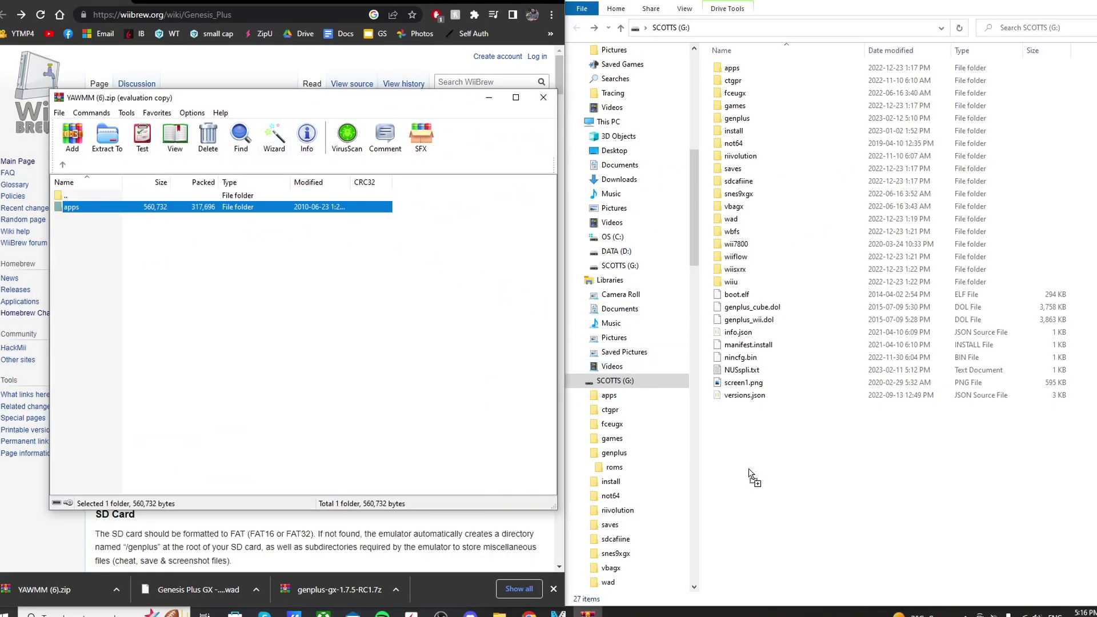
{"action": "left_click_drag", "start_coordinate": [769, 457], "coordinate": [769, 454]}
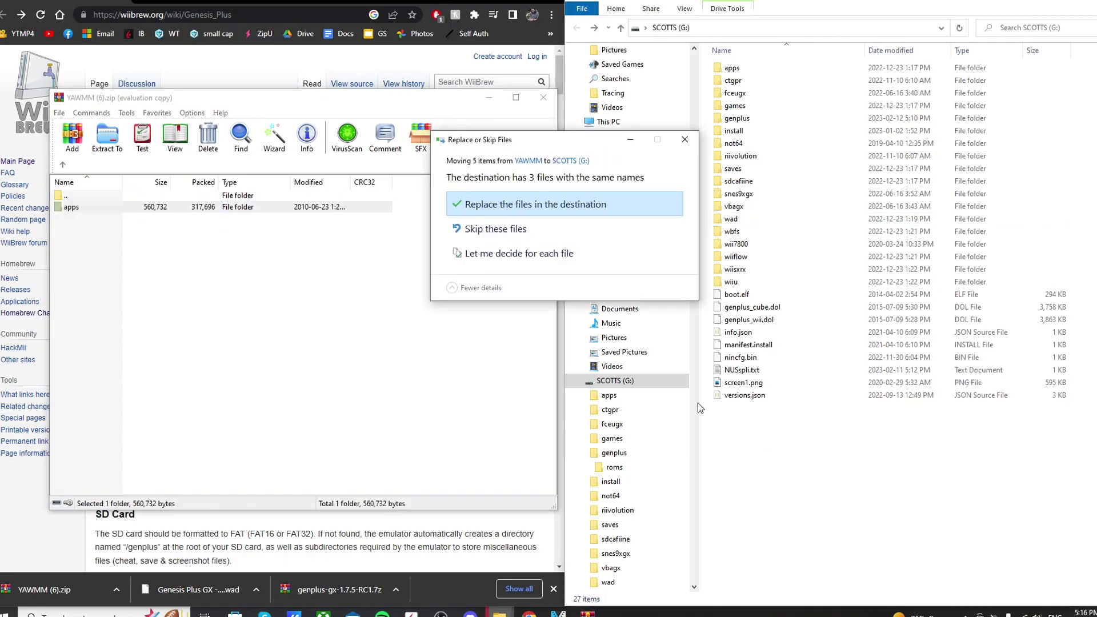
{"action": "left_click", "coordinate": [536, 206]}
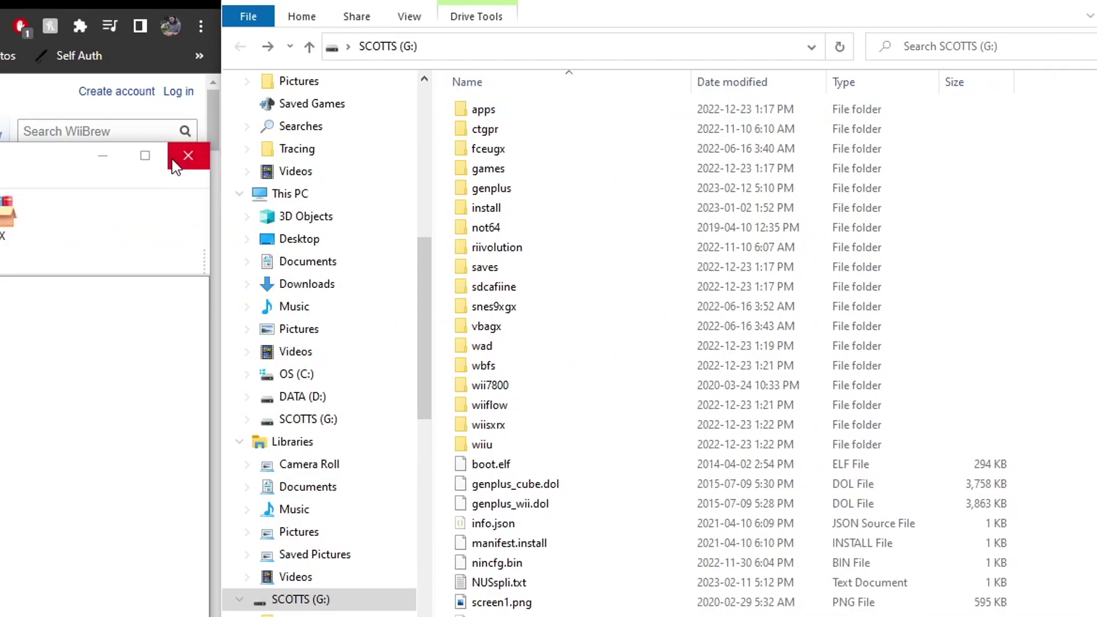
Close the YAWMM archive and verify the ROMs sit in G:\genplus\roms
{"action": "left_click", "coordinate": [188, 156]}
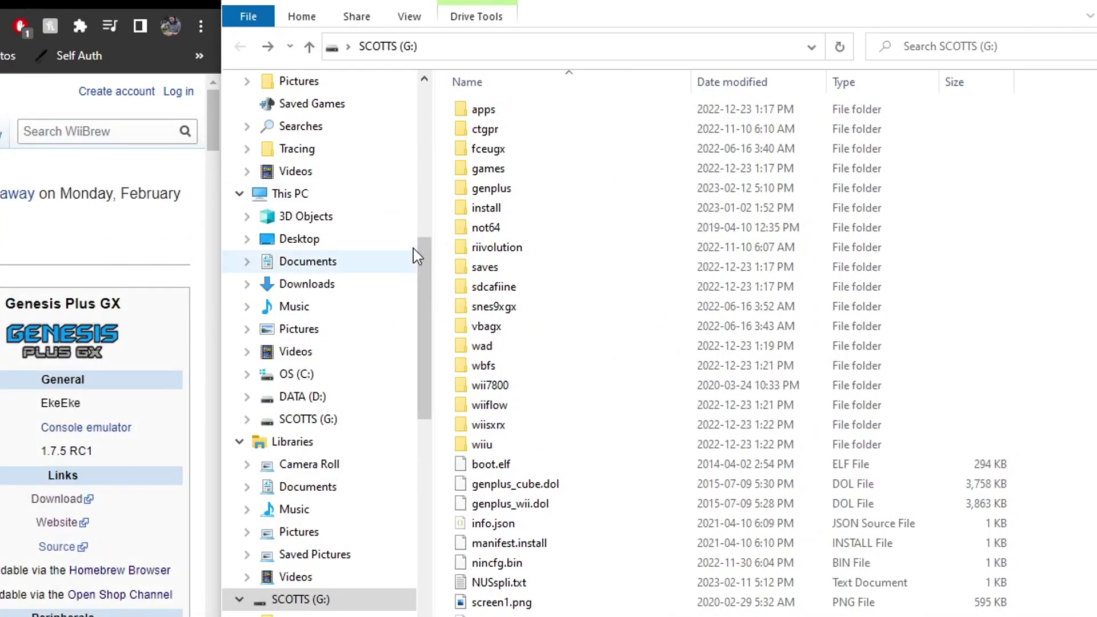
{"action": "double_click", "coordinate": [515, 188]}
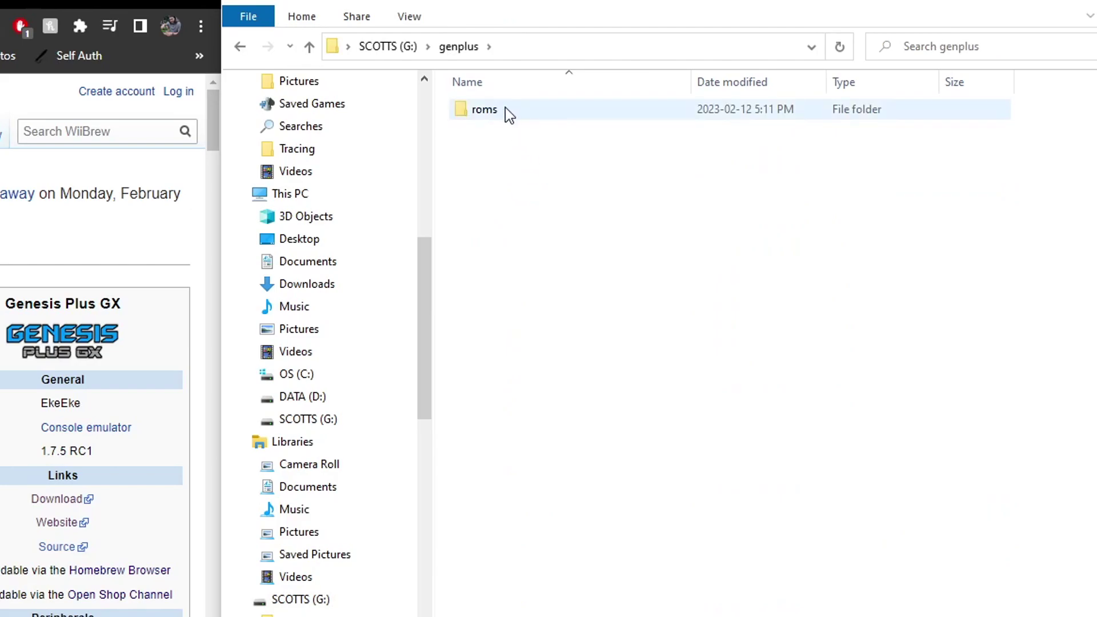
{"action": "double_click", "coordinate": [507, 110]}
{"action": "left_click", "coordinate": [240, 52]}
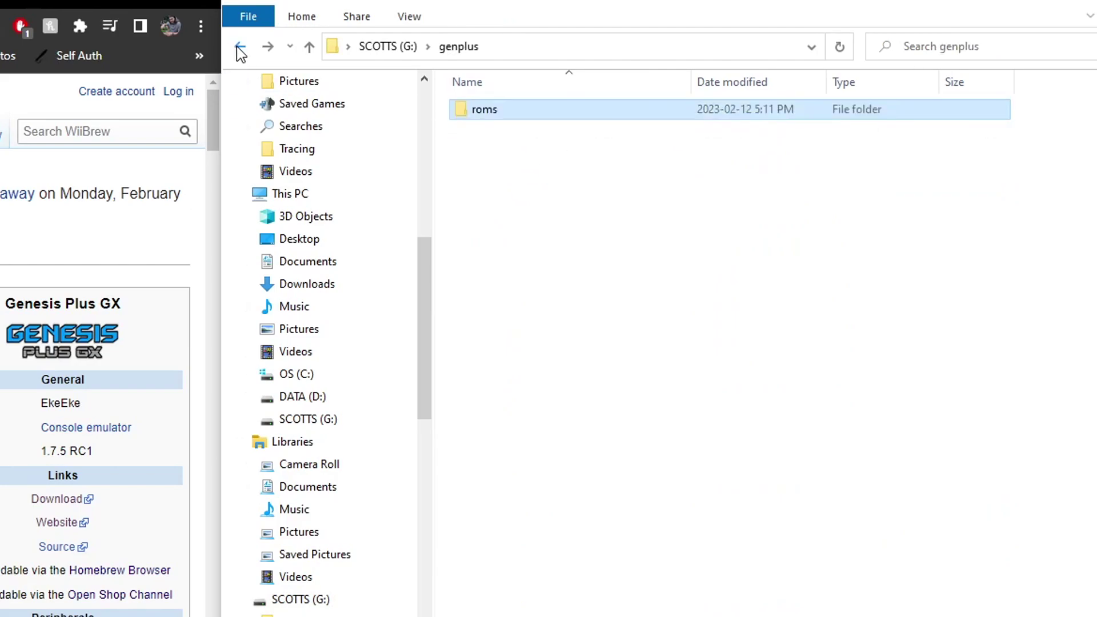
{"action": "left_click", "coordinate": [240, 51]}
Check apps\genplus-gx (boot.dol, icon.png, meta.xml) and apps\WADManager, then return to G:
{"action": "double_click", "coordinate": [517, 114]}
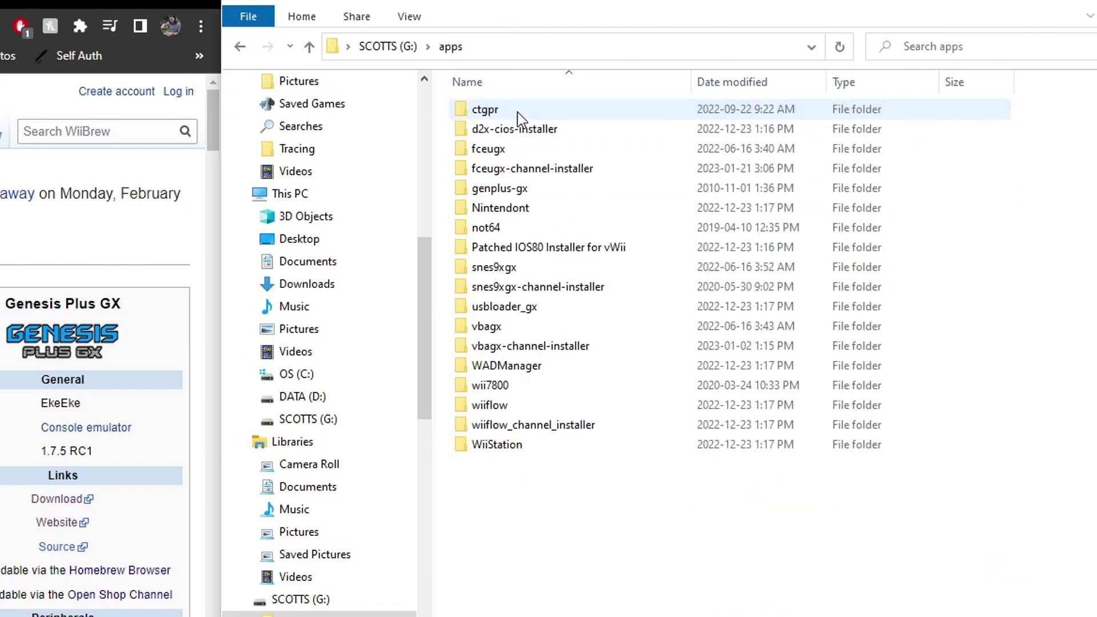
{"action": "double_click", "coordinate": [521, 190]}
{"action": "left_click_drag", "start_coordinate": [521, 177], "coordinate": [526, 115]}
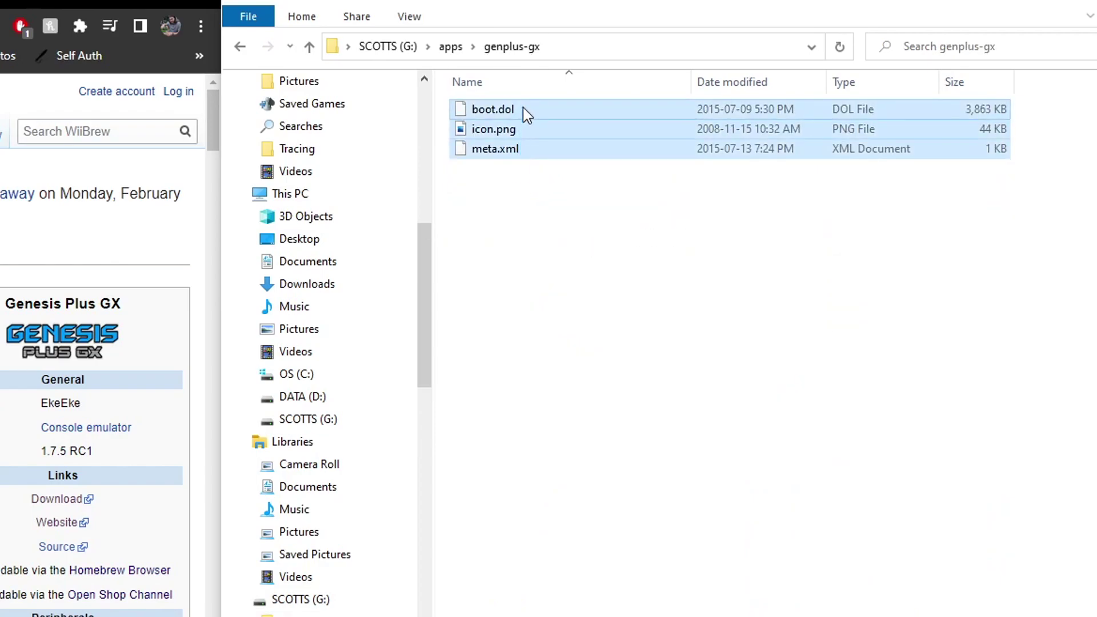
{"action": "left_click", "coordinate": [526, 194]}
{"action": "left_click", "coordinate": [240, 47]}
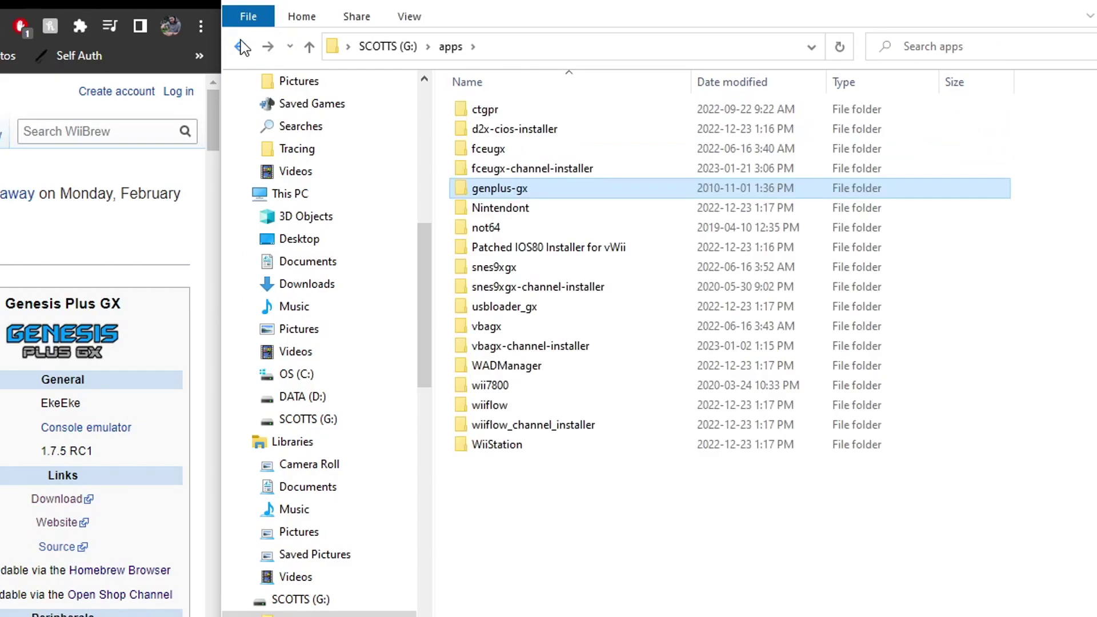
{"action": "double_click", "coordinate": [502, 365]}
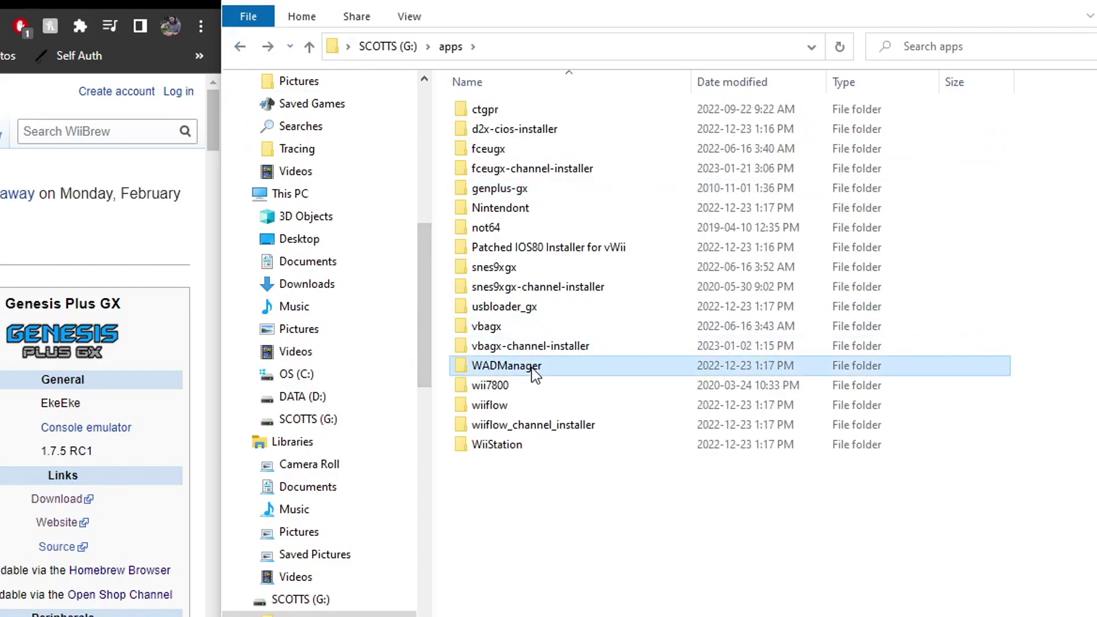
{"action": "left_click", "coordinate": [240, 48]}
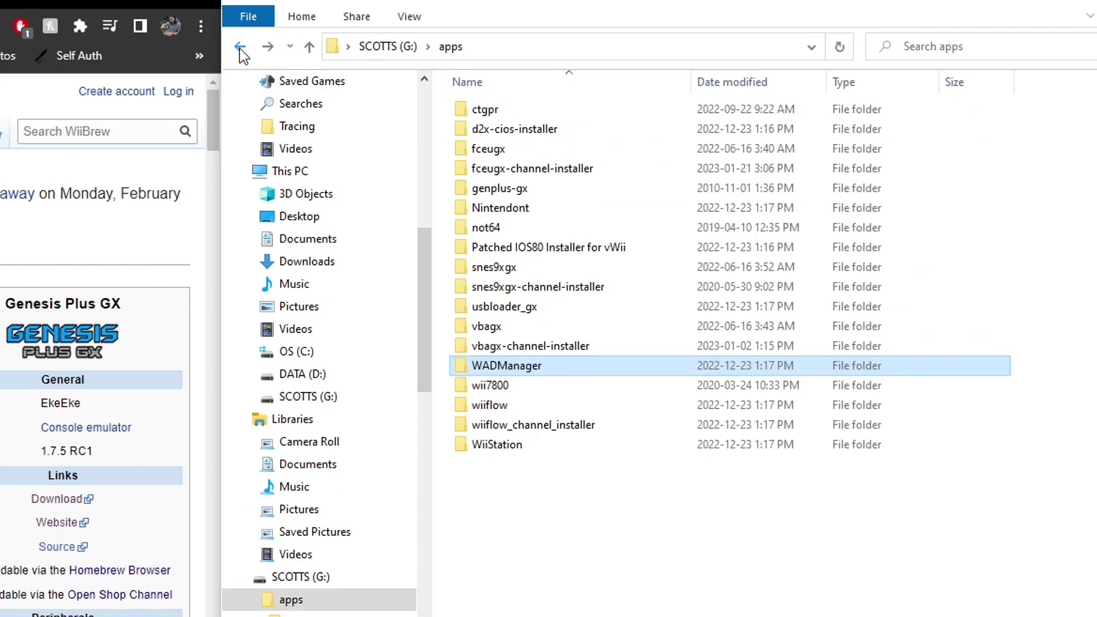
{"action": "left_click", "coordinate": [242, 50]}
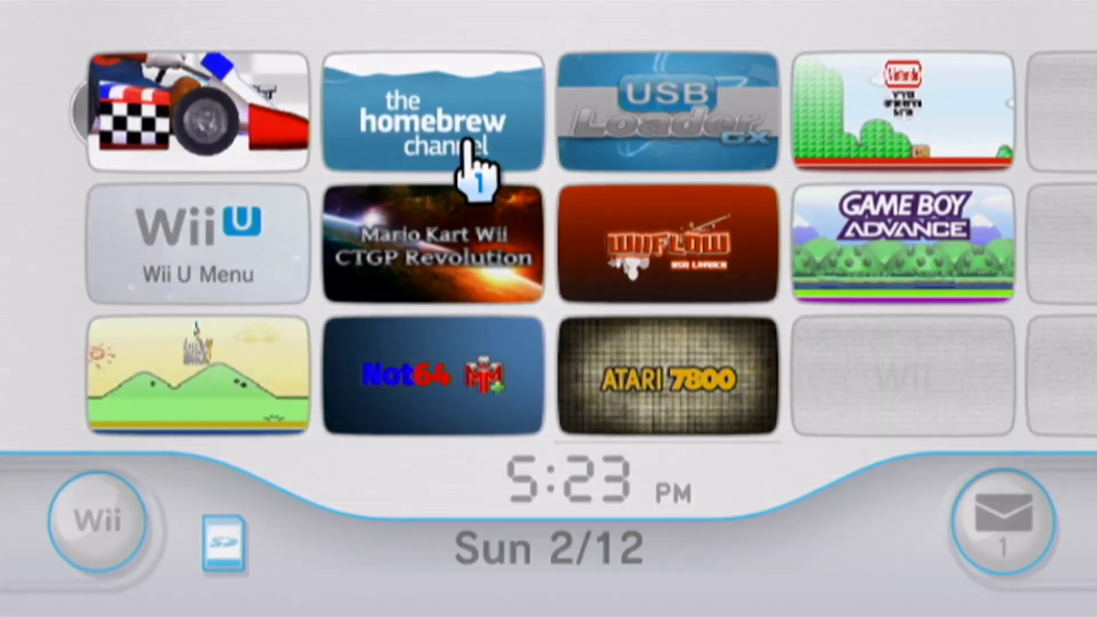
Start the Homebrew Channel and page to the next set of apps
{"action": "left_click", "coordinate": [465, 152]}
{"action": "left_click", "coordinate": [619, 531]}
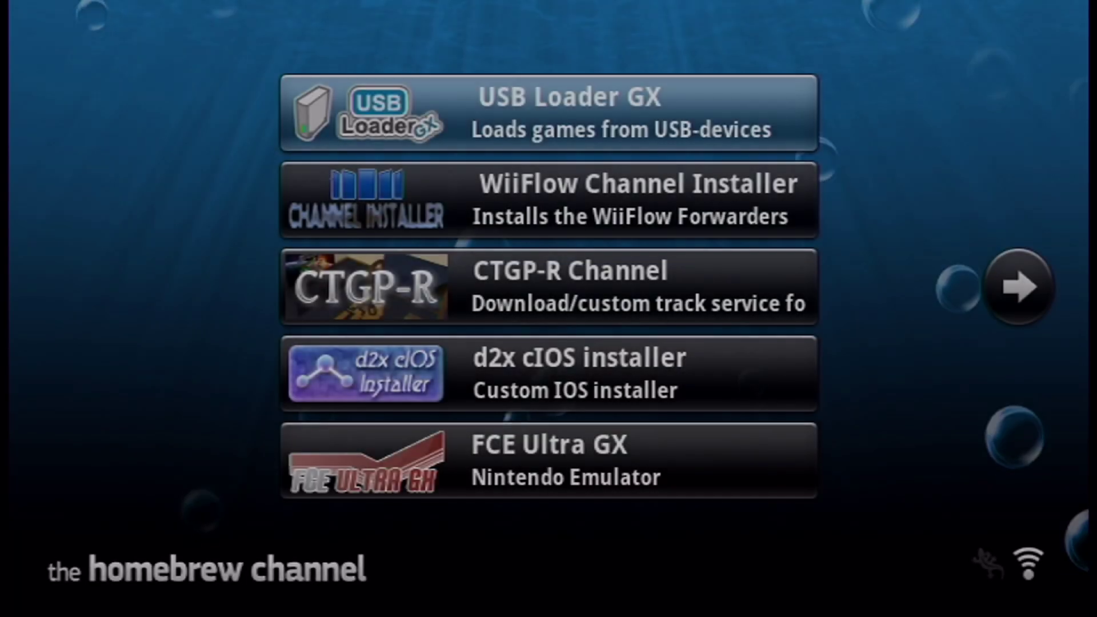
{"action": "key", "text": "Right"}
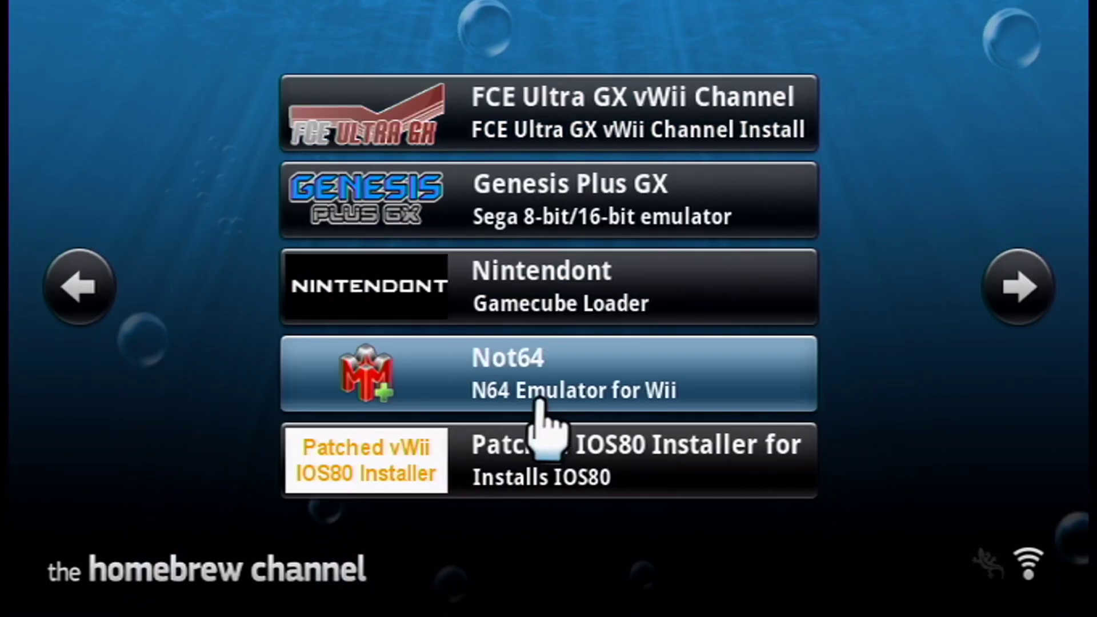
Launch Genesis Plus GX, accept the default-settings warning, and exit back to the loader
{"action": "left_click", "coordinate": [654, 194]}
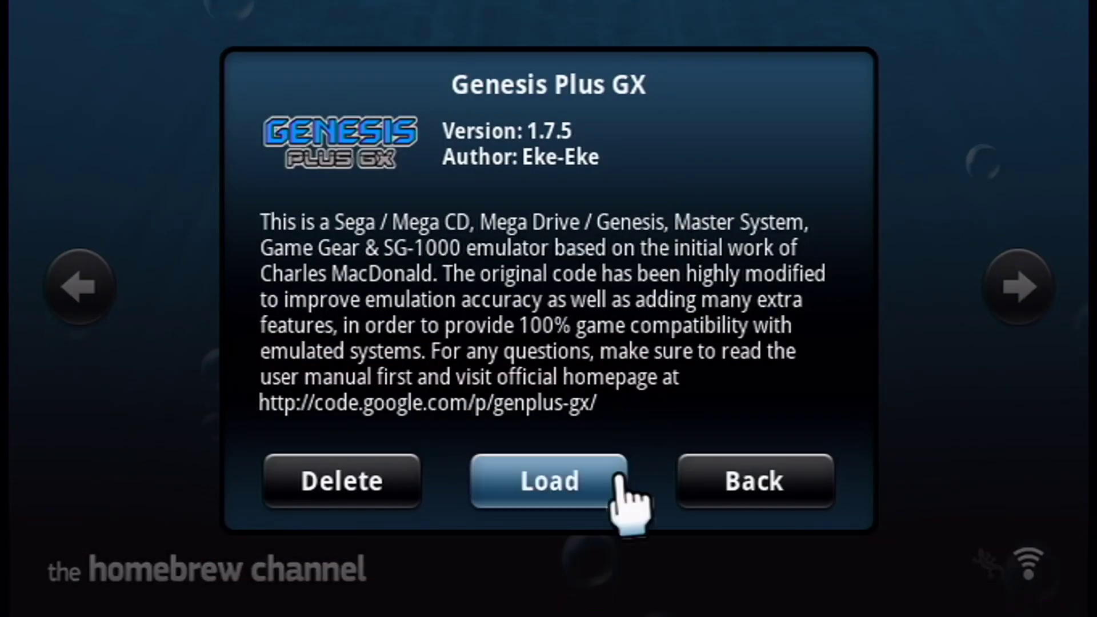
{"action": "left_click", "coordinate": [578, 460]}
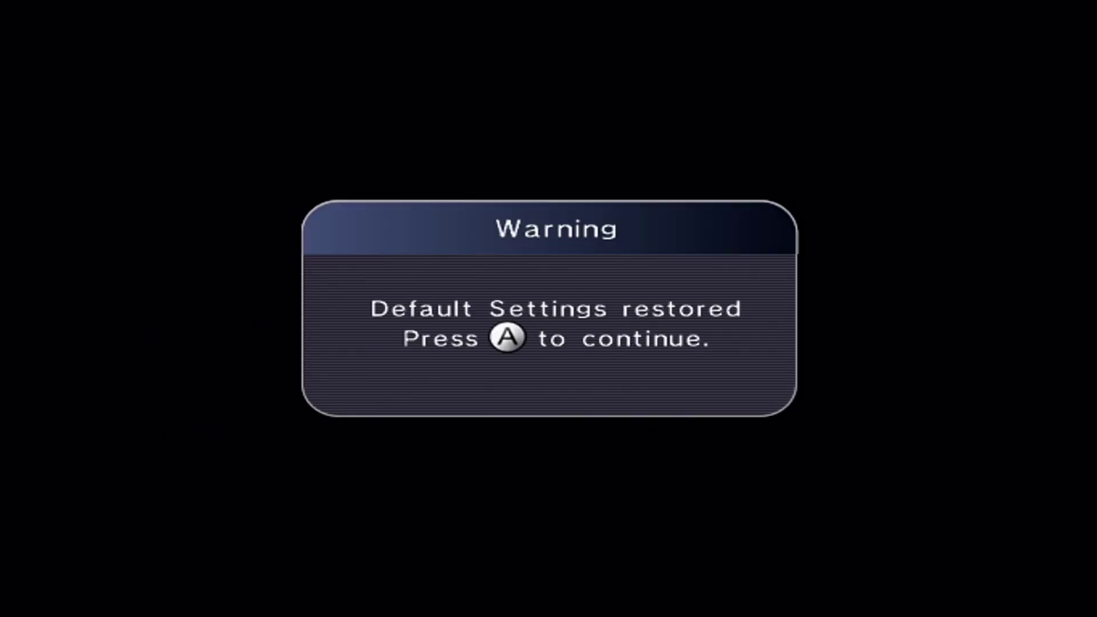
{"action": "key", "text": "Return"}
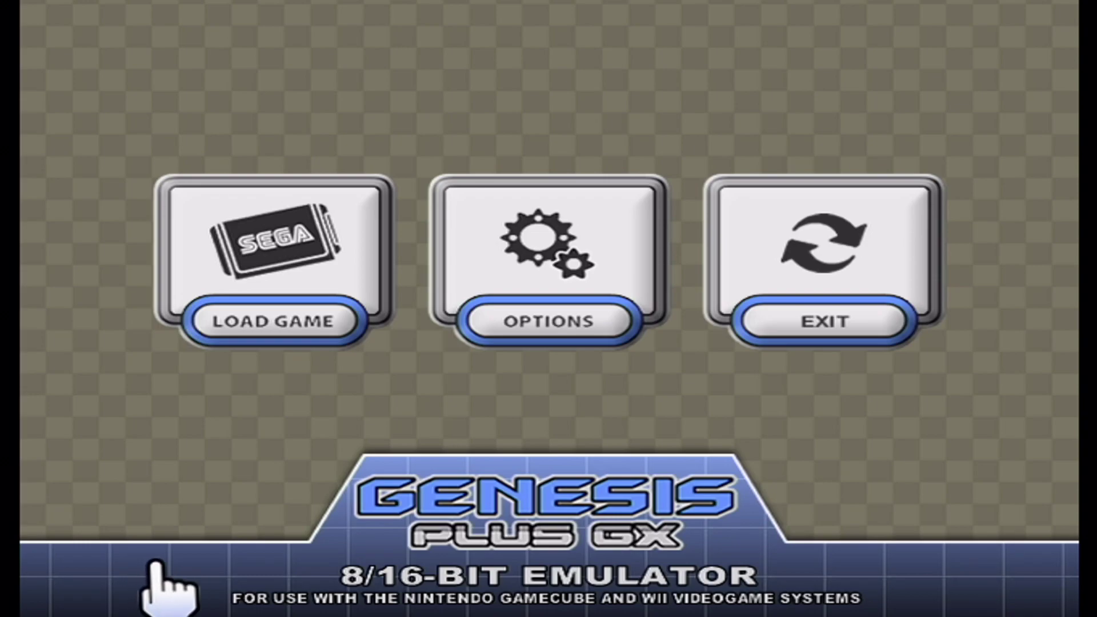
{"action": "left_click", "coordinate": [892, 280]}
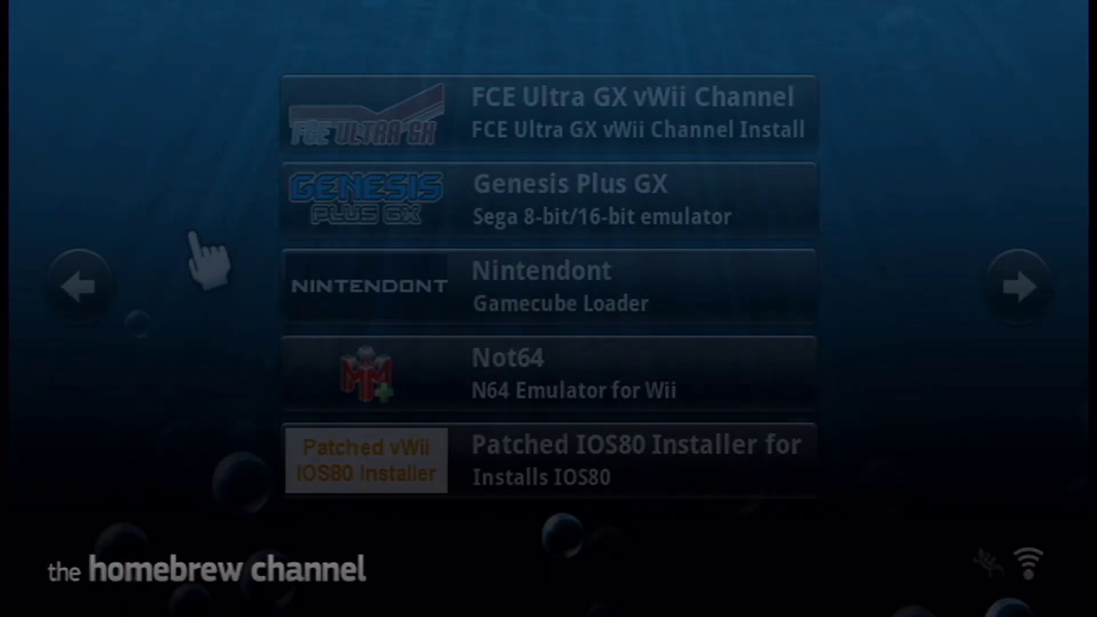
Install Genesis Plus GX - SGPG2 - vWii.wad from the SD card with YAWMM using IOS249
{"action": "key", "text": "Right"}
{"action": "key", "text": "Right"}
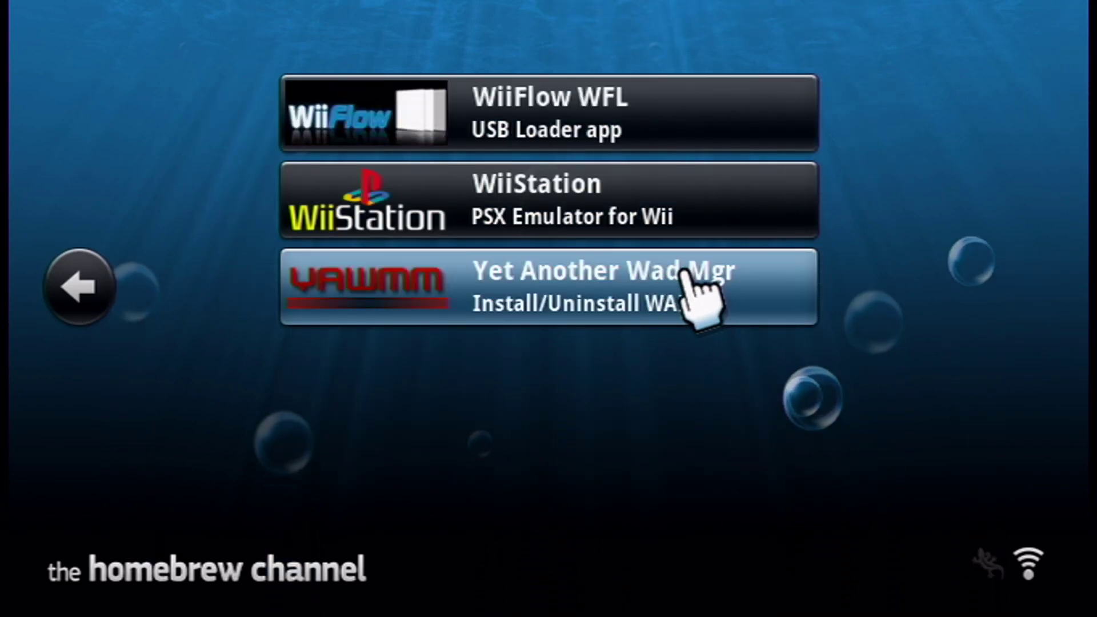
{"action": "left_click", "coordinate": [688, 291]}
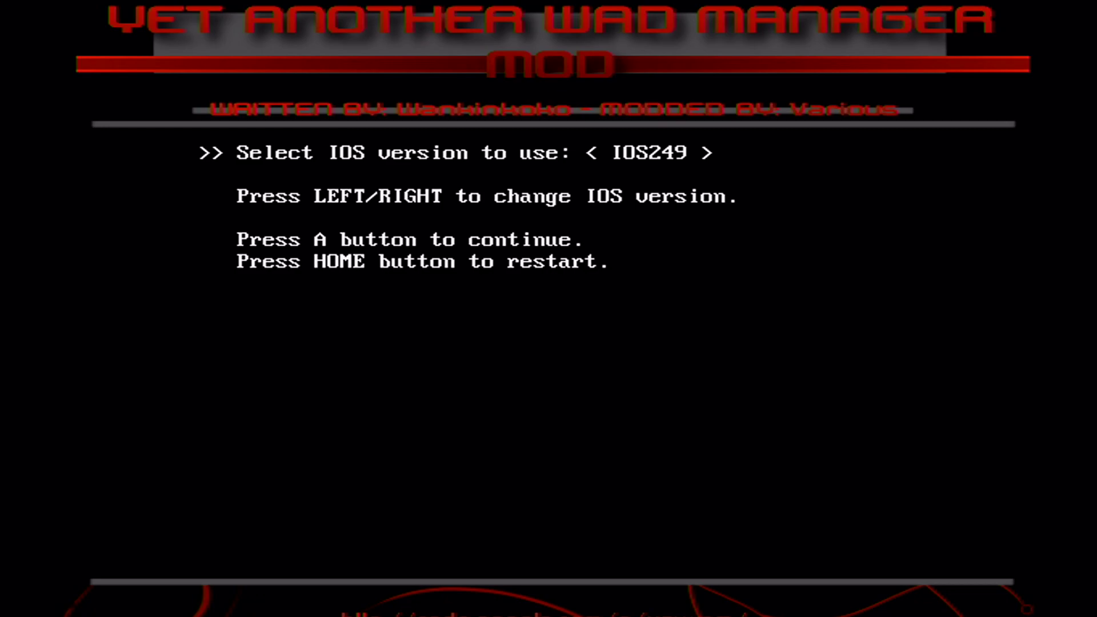
{"action": "key", "text": "Return"}
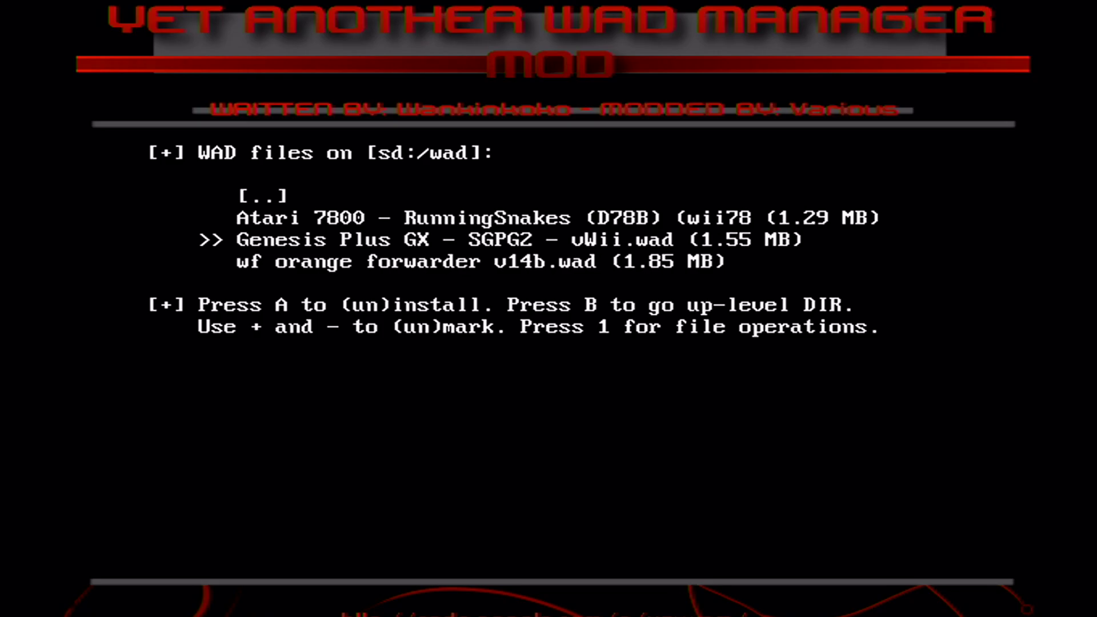
{"action": "key", "text": "Return"}
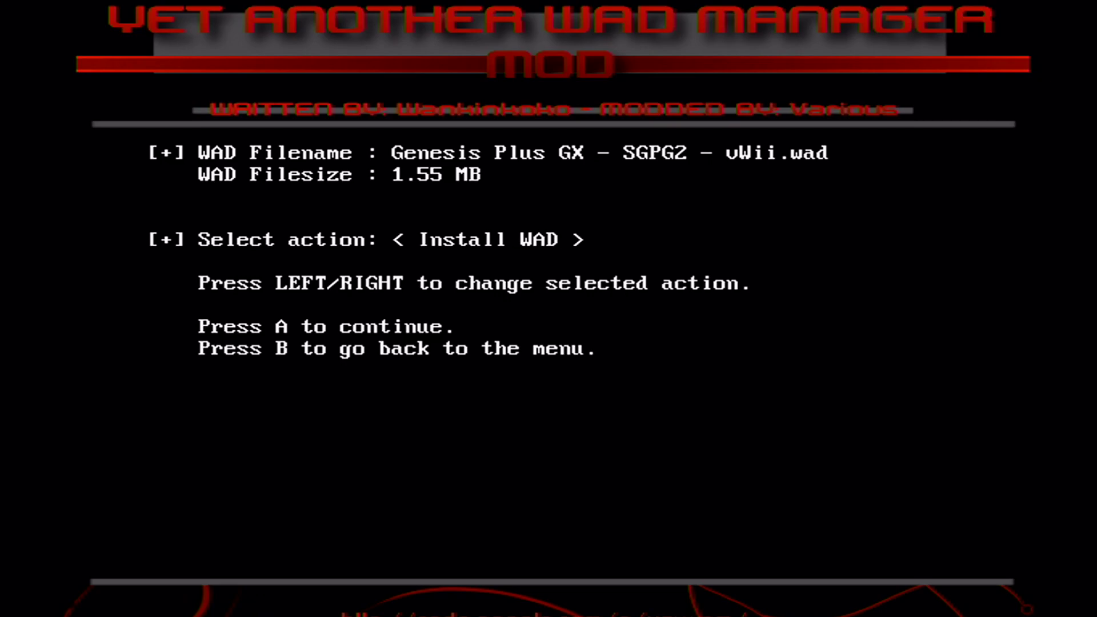
{"action": "key", "text": "Return"}
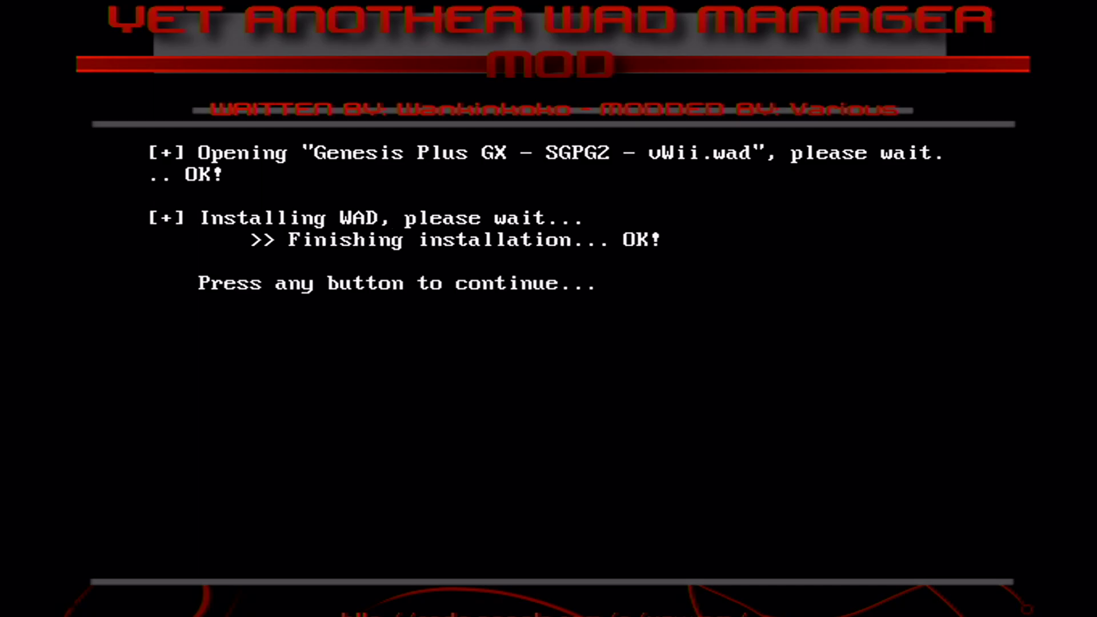
{"action": "key", "text": "Return"}
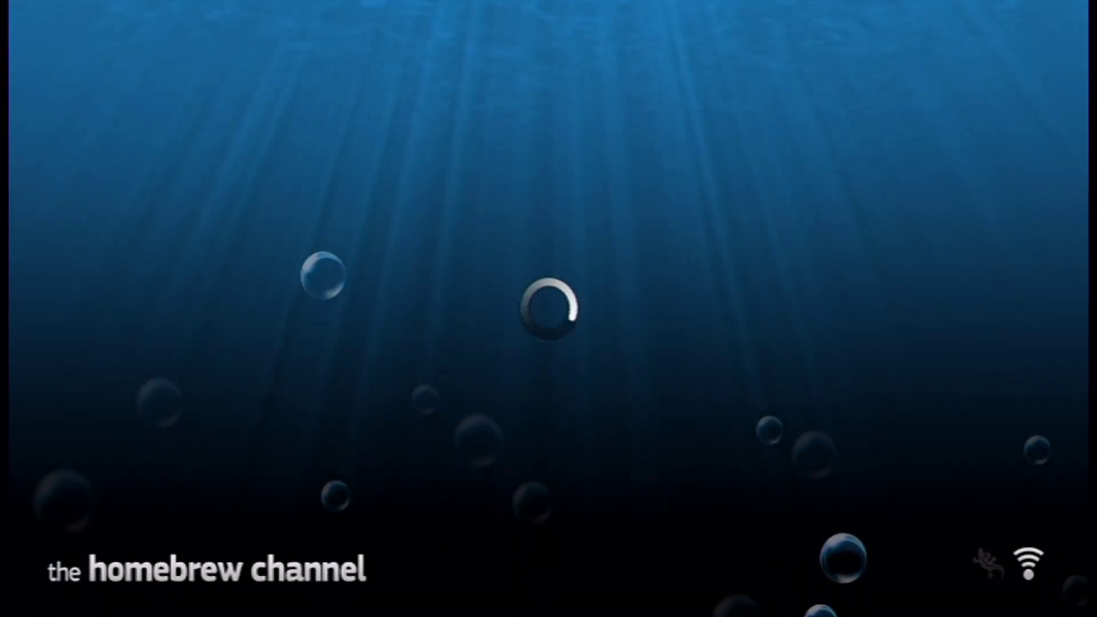
Exit the Homebrew Channel and start the Sonic-themed Genesis Plus GX channel from the Wii Menu
{"action": "key", "text": "Home"}
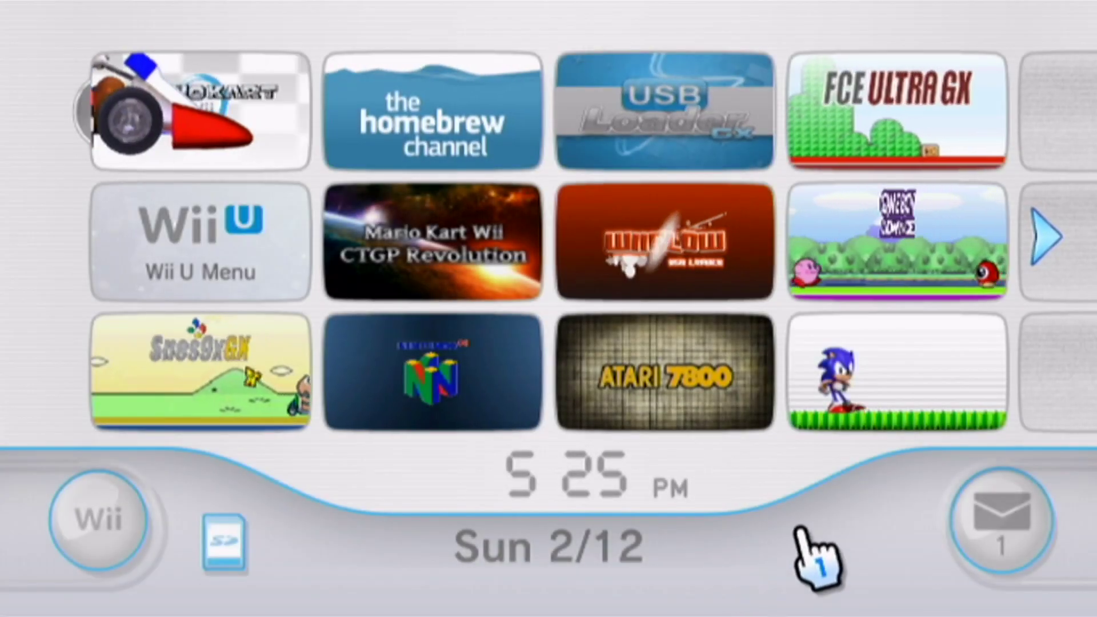
{"action": "left_click", "coordinate": [977, 402]}
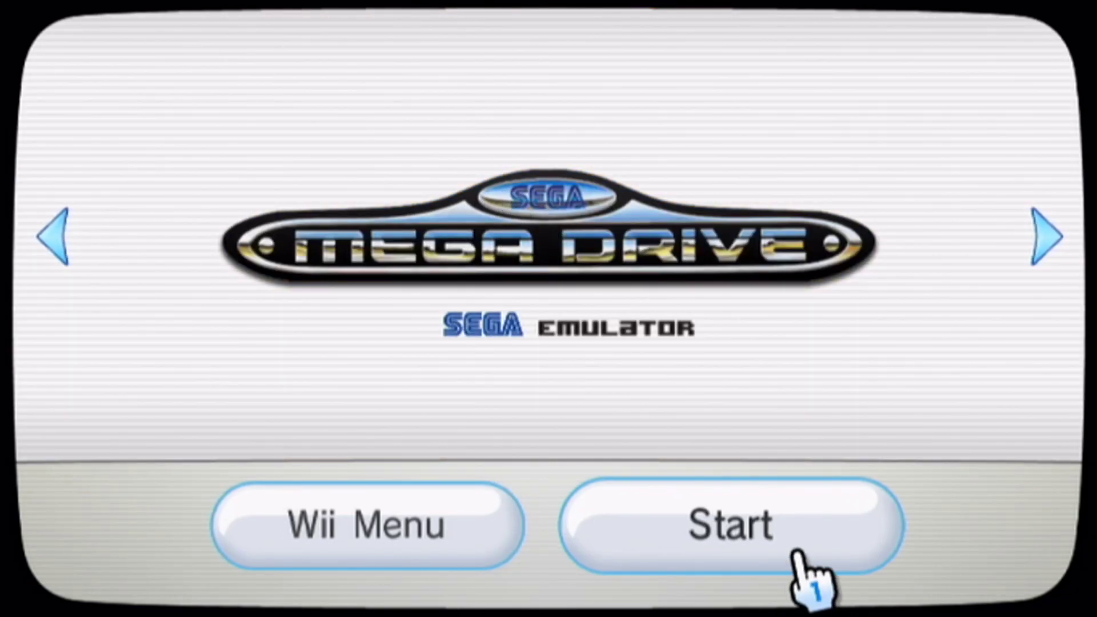
{"action": "left_click", "coordinate": [800, 549]}
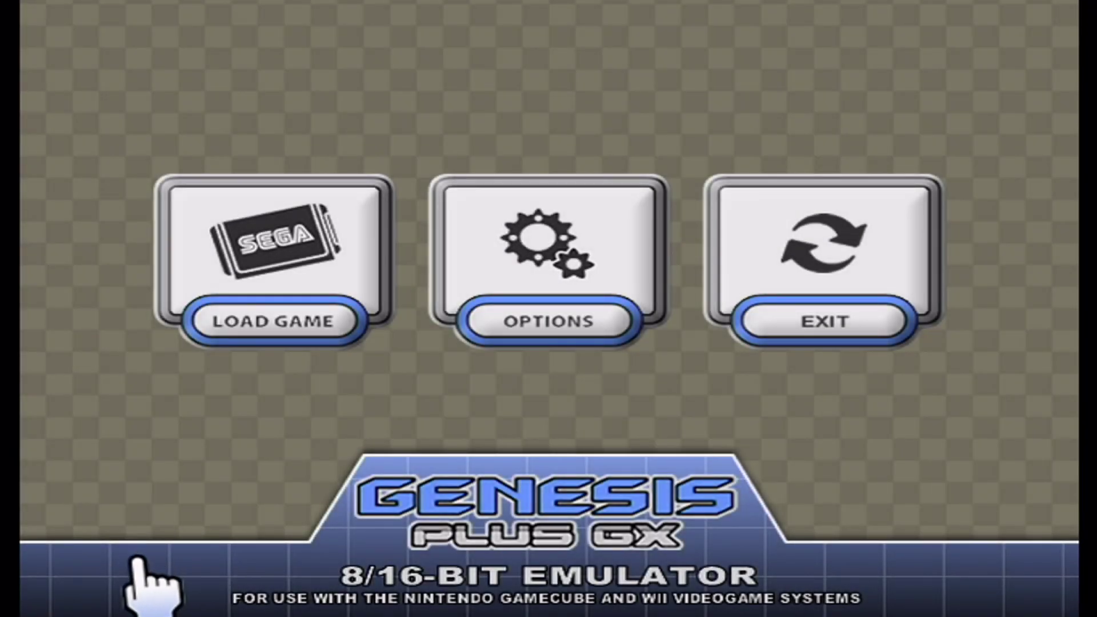
Load the Sonic 2 ROM as a Mega Drive game from the SD card's roms folder
{"action": "left_click", "coordinate": [338, 290]}
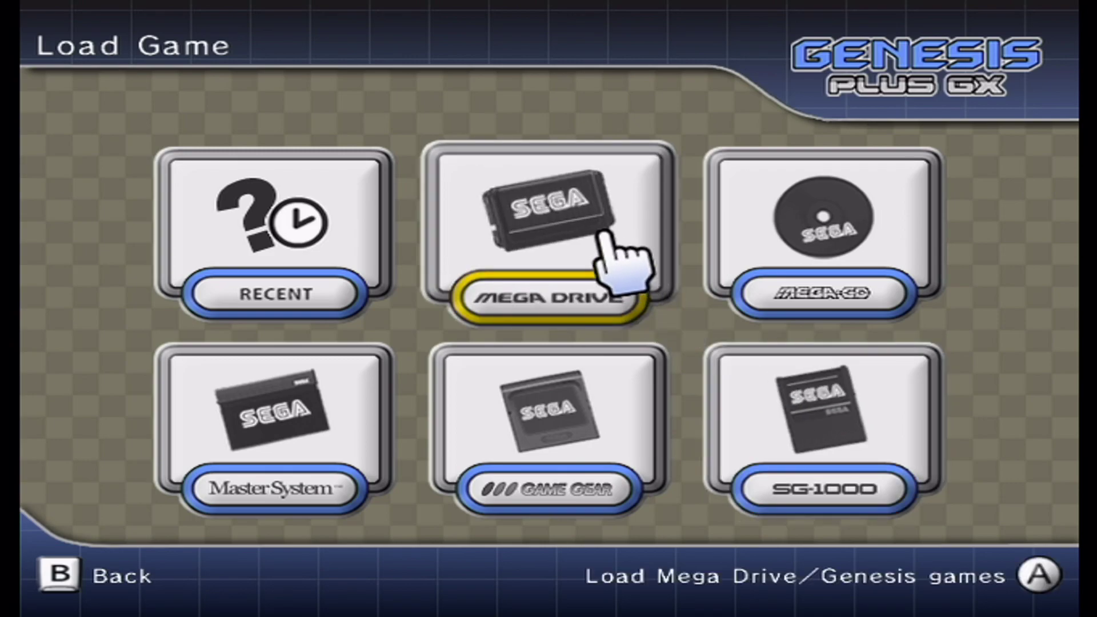
{"action": "left_click", "coordinate": [557, 227]}
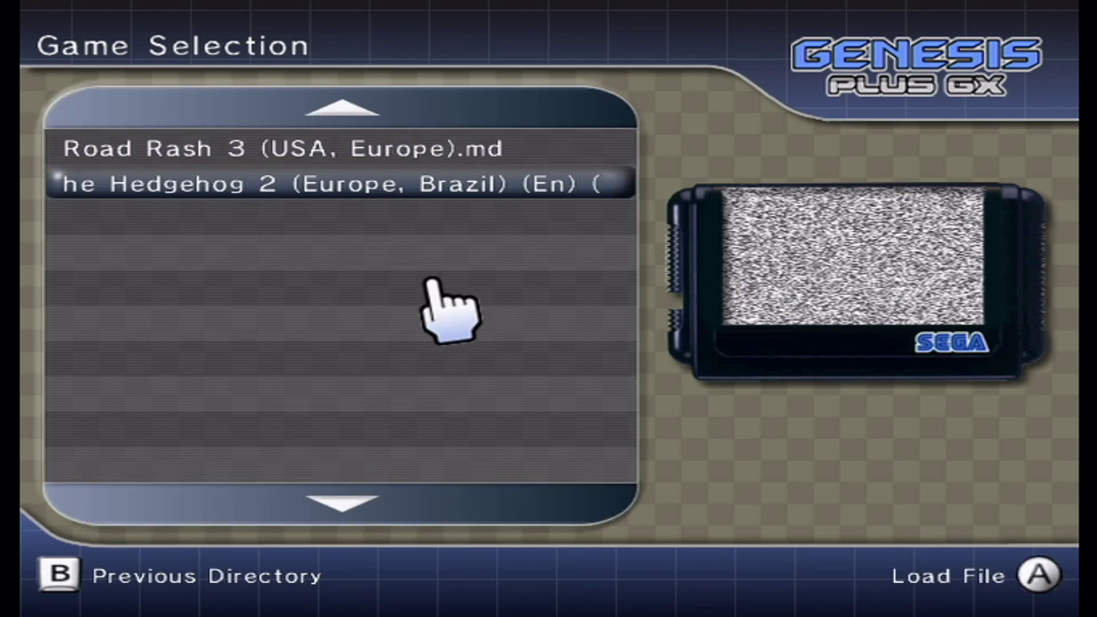
{"action": "key", "text": "b"}
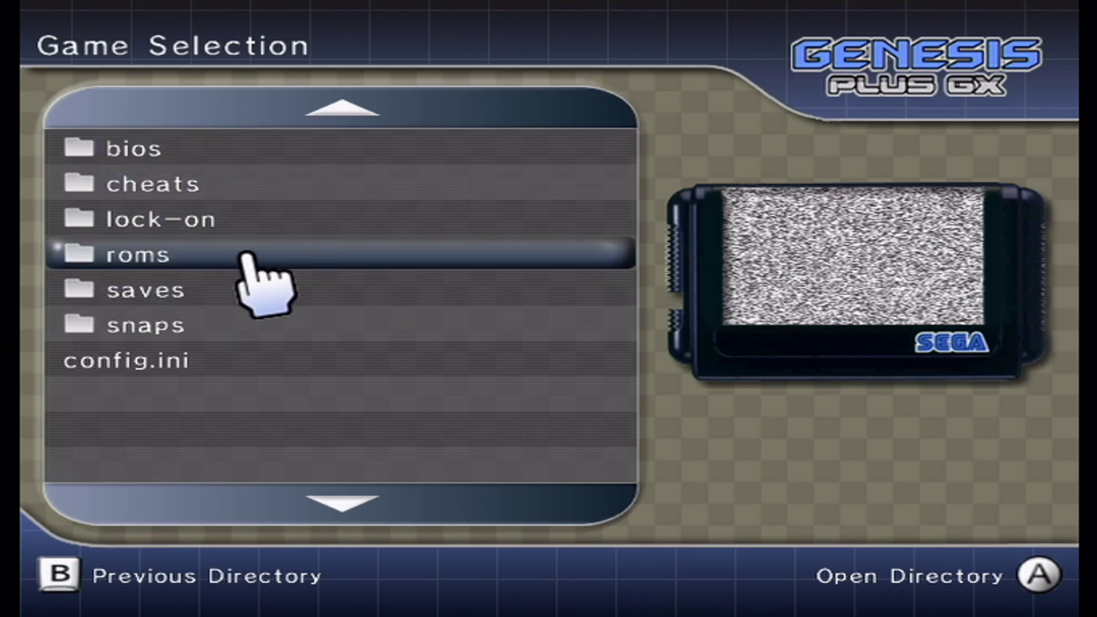
{"action": "left_click", "coordinate": [290, 262]}
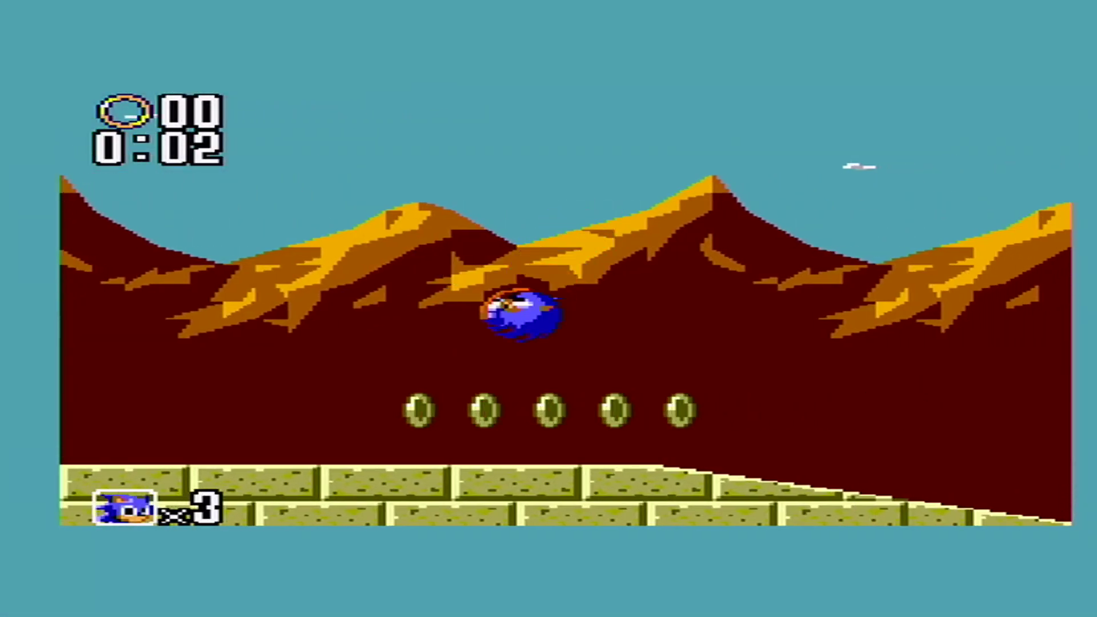
{"action": "key", "text": "z"}
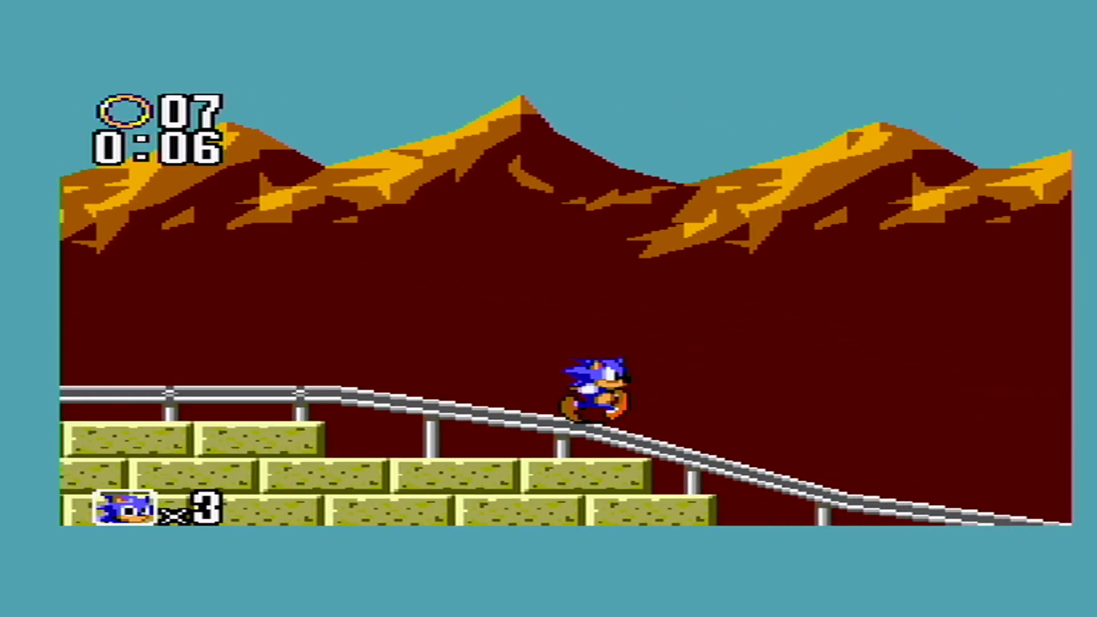
Play Sonic 2, running down the slope and jumping to collect rings along the rail
{"action": "key", "text": "z"}
{"action": "key", "text": "Right"}
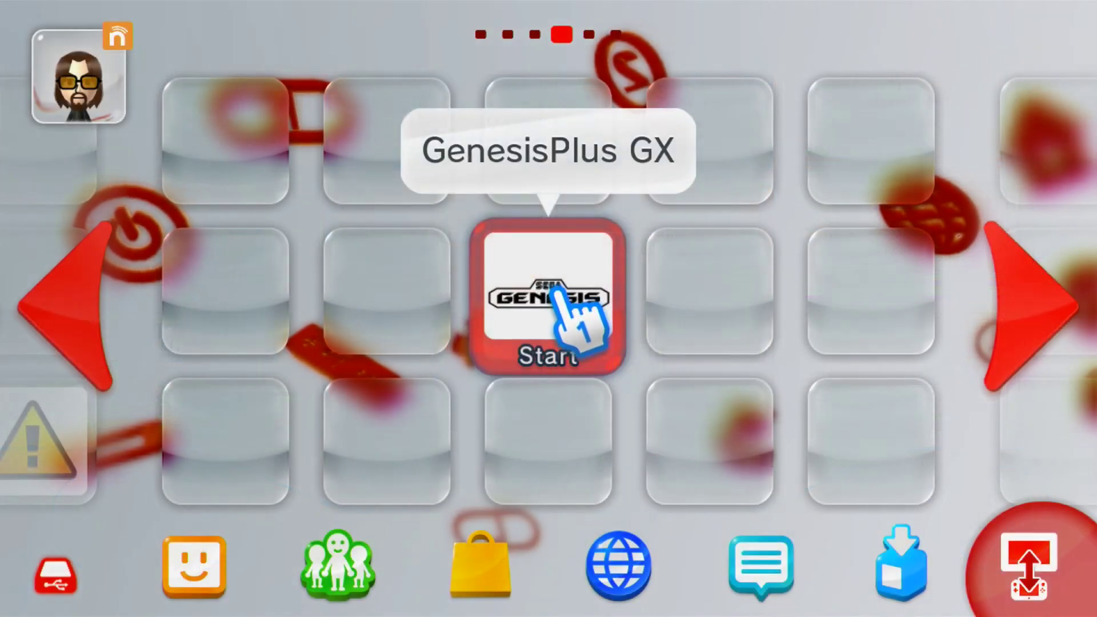
Start the GenesisPlus GX tile from the Wii U Menu, choosing Yes to use the GamePad
{"action": "left_click", "coordinate": [563, 300]}
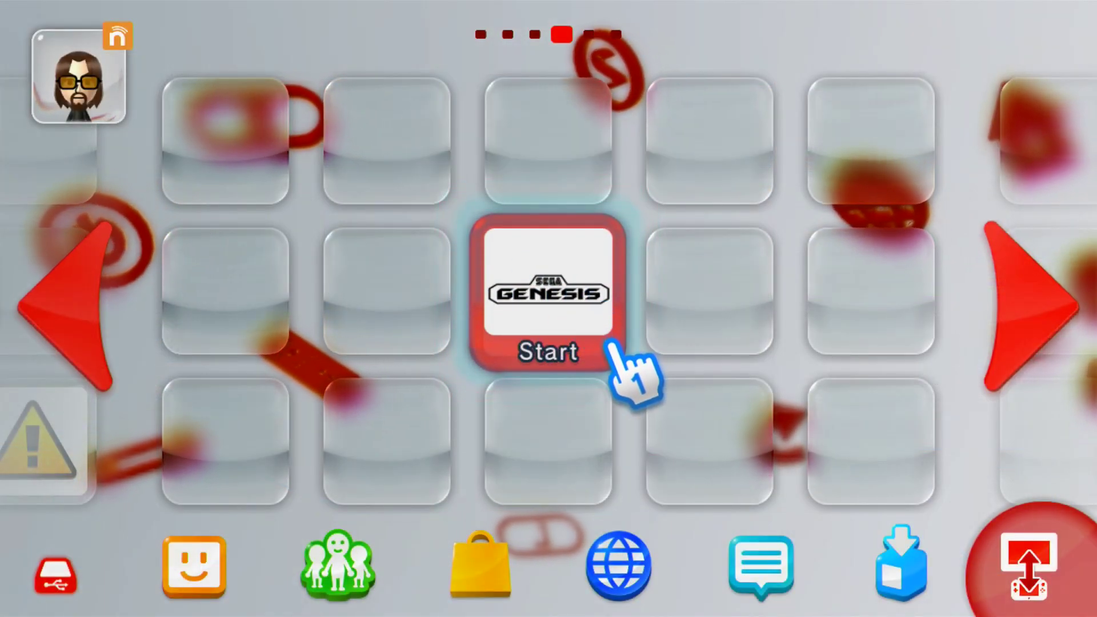
{"action": "left_click", "coordinate": [608, 349]}
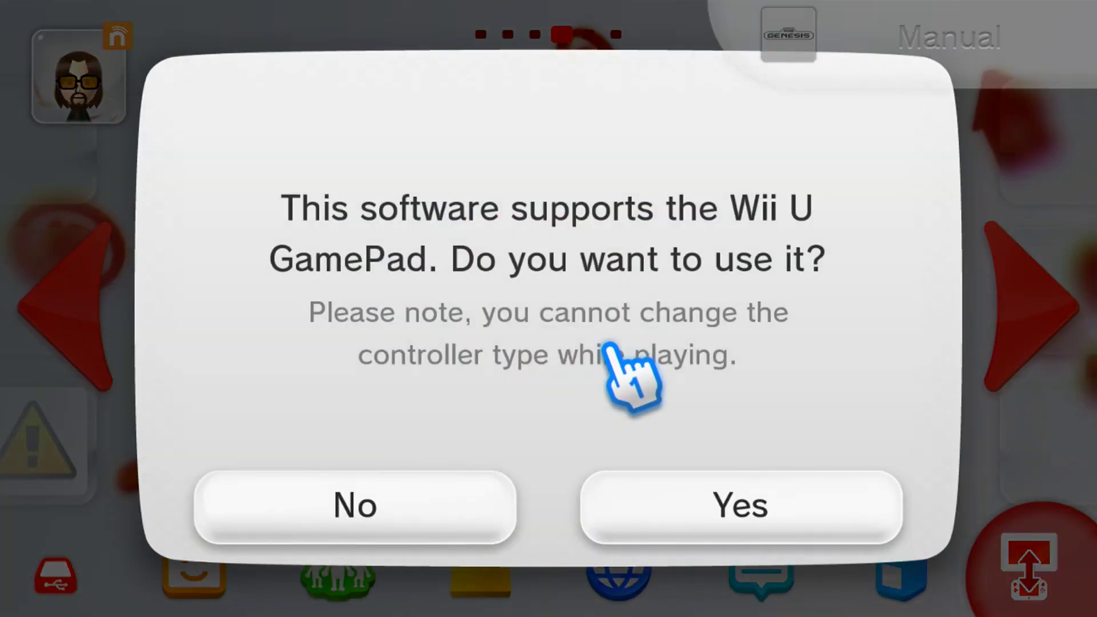
{"action": "left_click", "coordinate": [714, 492]}
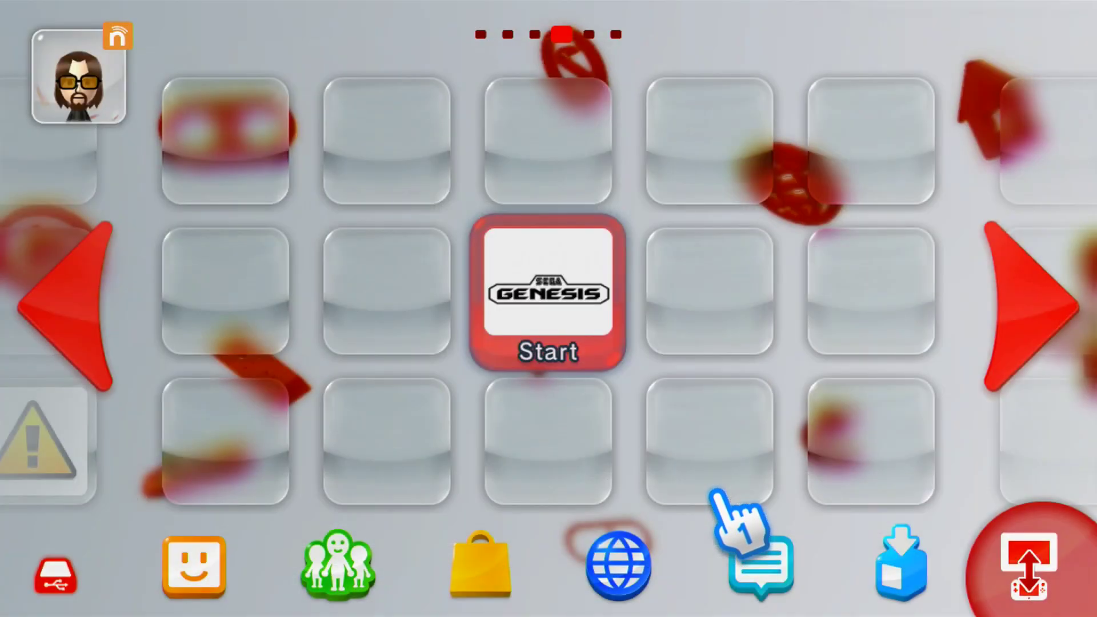